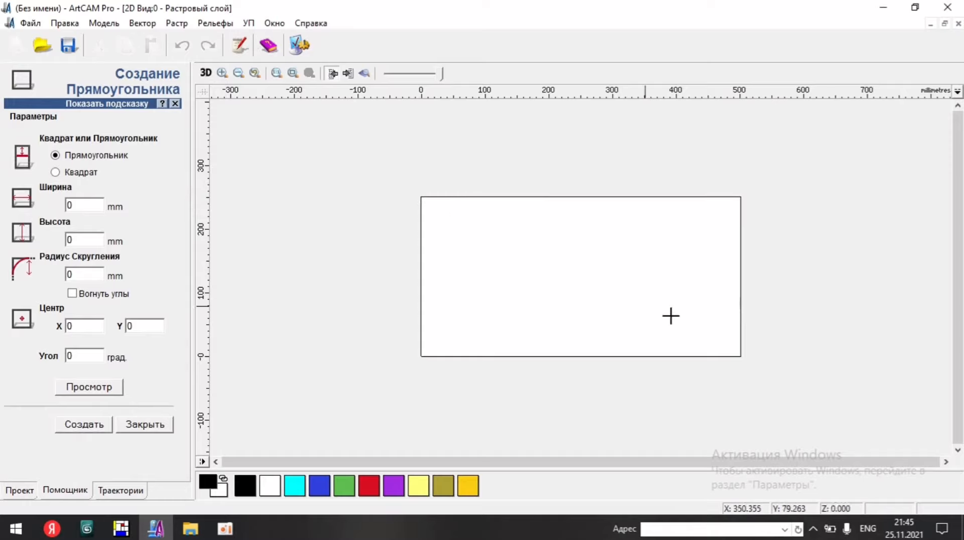
# - Create a rectangle 500 mm wide and 250 mm high and align it with the edges of the white sheet
pyautogui.moveTo(102, 204); pyautogui.dragTo(29, 218)
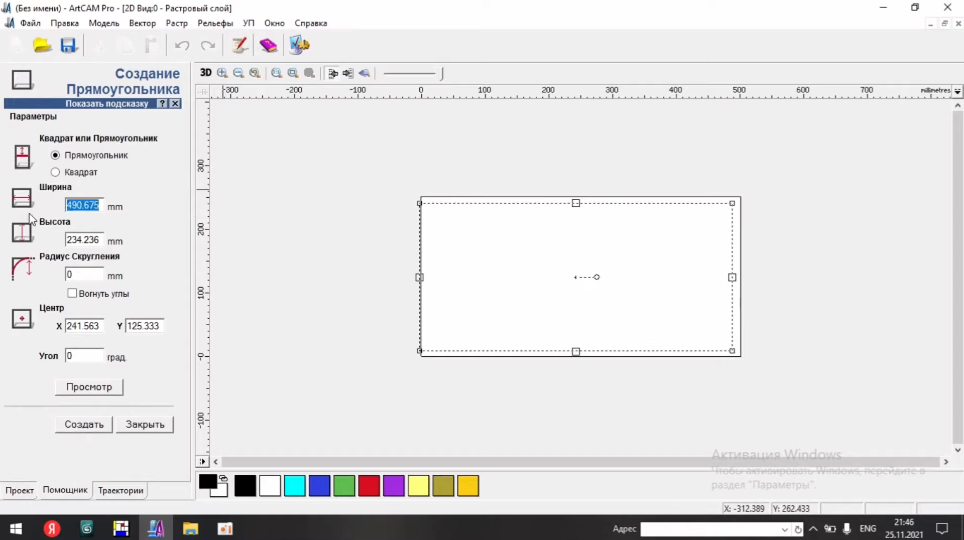
pyautogui.write('250')
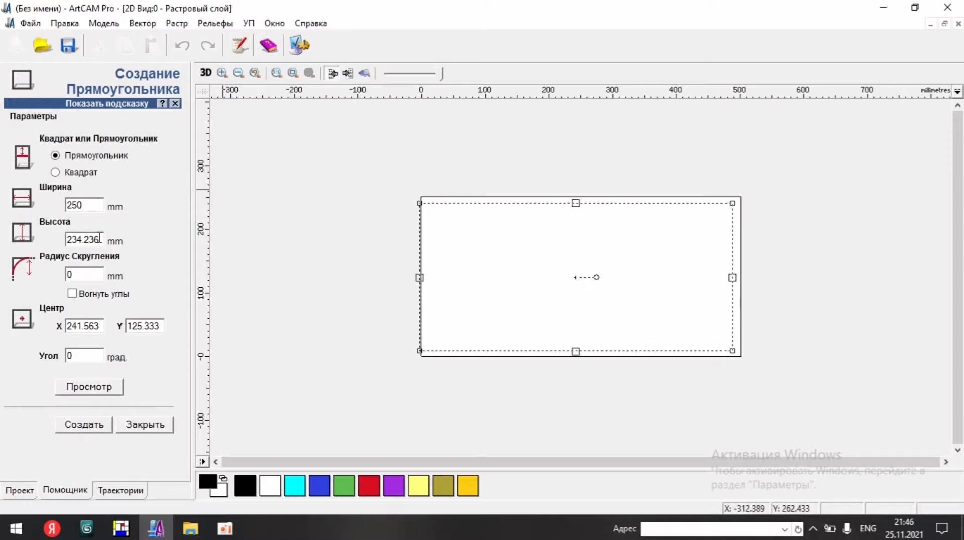
pyautogui.press('Tab')
pyautogui.write('250')
pyautogui.hotkey('shift', 'Tab')
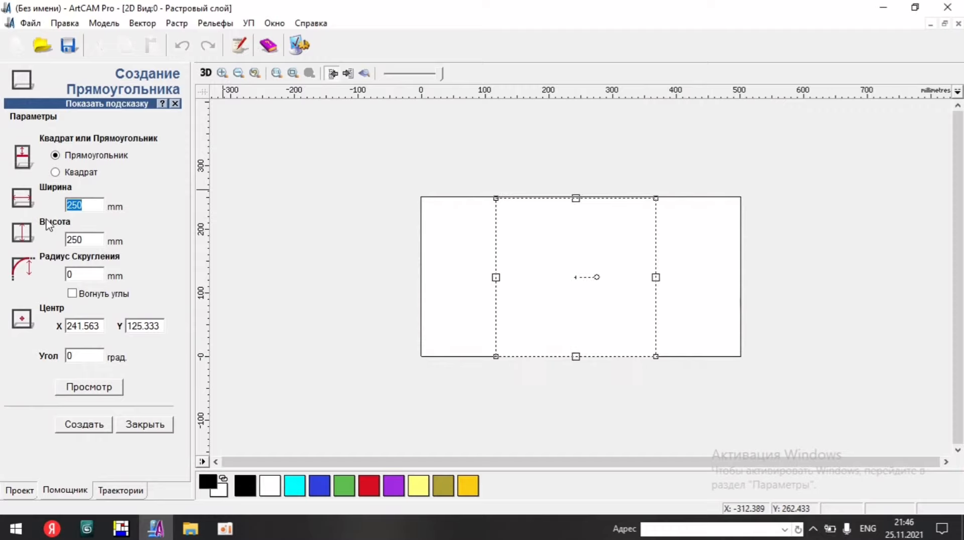
pyautogui.click(84, 425)
pyautogui.click(141, 425)
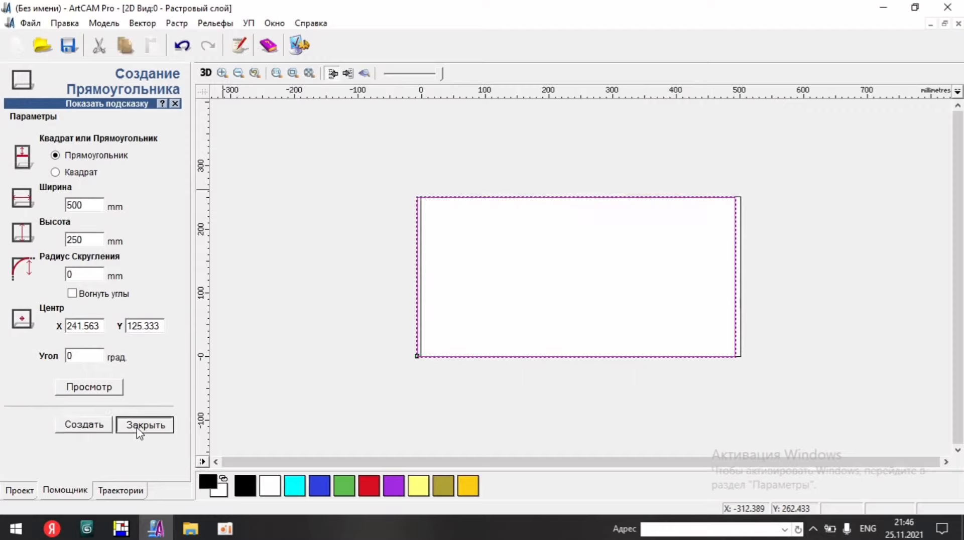
pyautogui.click(682, 350)
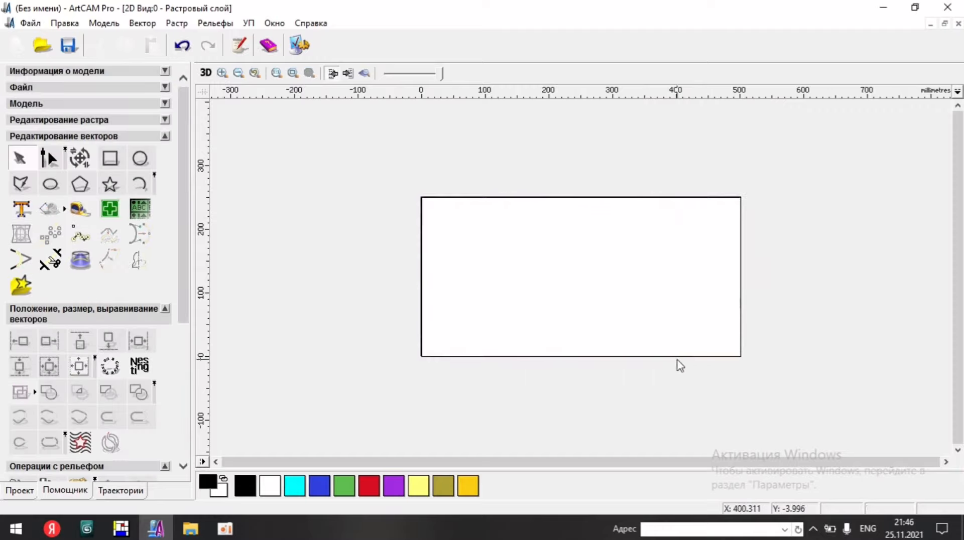
# - Offset the 500 × 250 mm rectangle inward by 70 mm with sharp corners, keeping the original vector
pyautogui.click(651, 355)
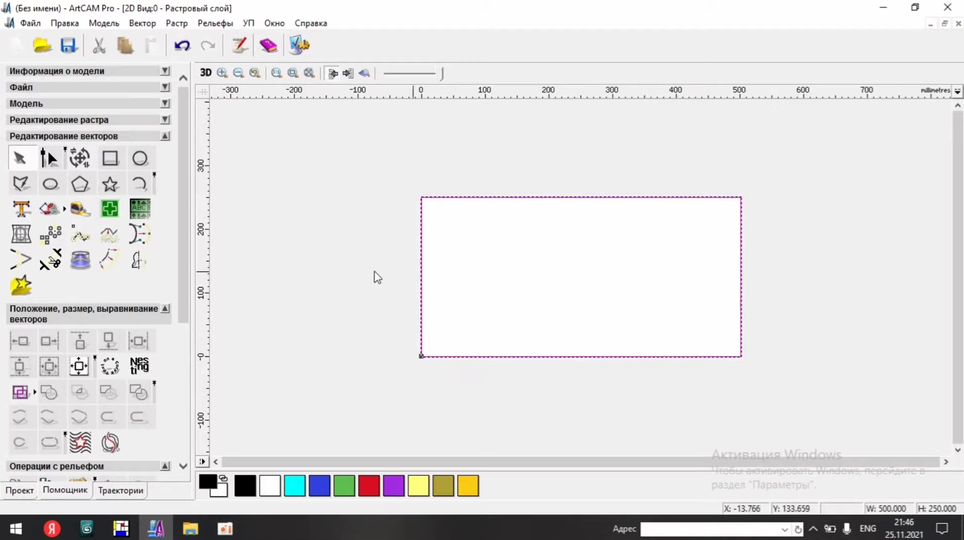
pyautogui.click(109, 259)
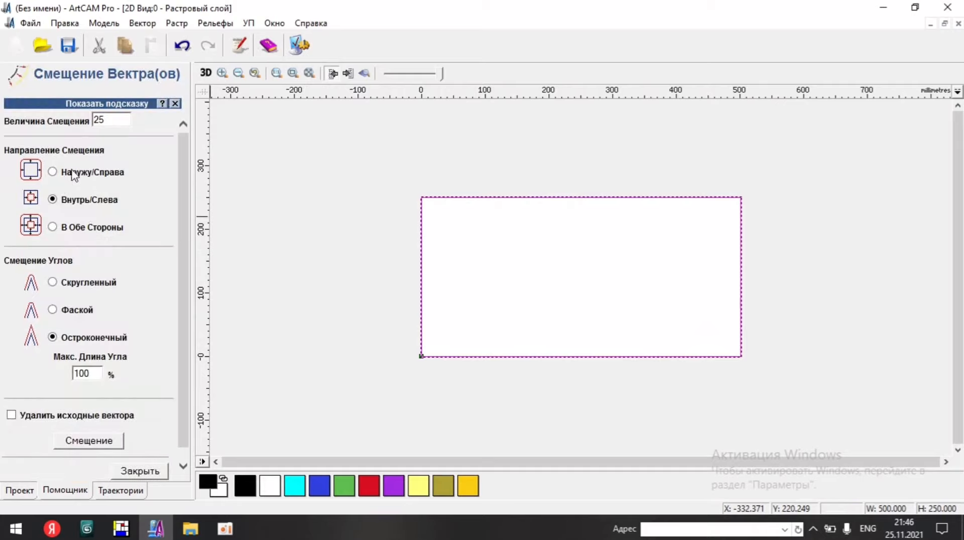
pyautogui.write('70')
pyautogui.click(110, 446)
# - Offset the outer rectangle inward by 60 mm and close the offset settings
pyautogui.click(459, 358)
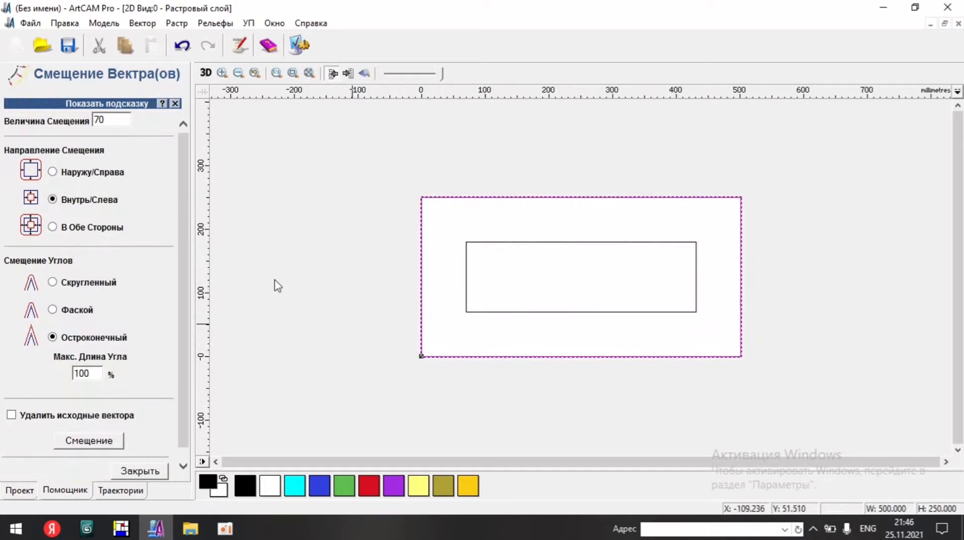
pyautogui.write('60')
pyautogui.click(89, 440)
pyautogui.scroll(3, 404, 297)
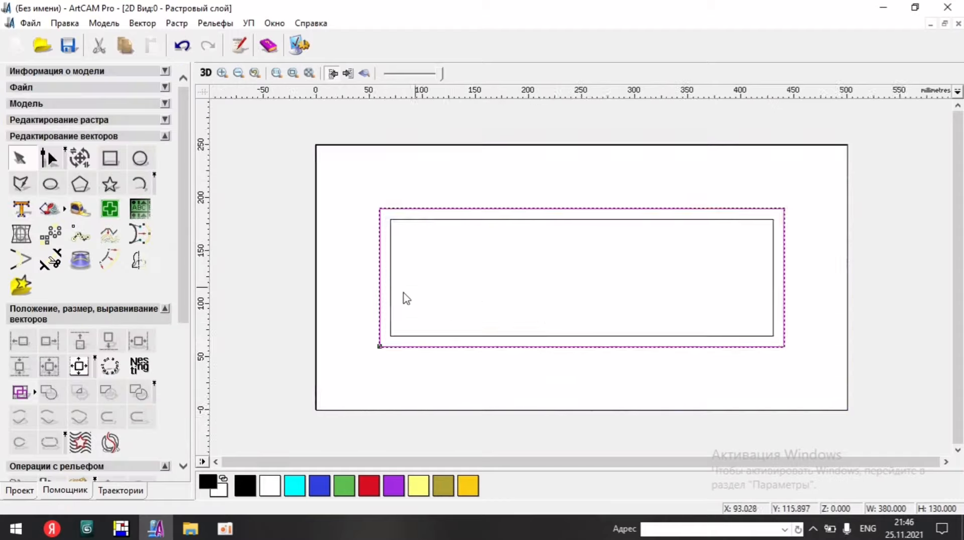
# - Move the two bottom nodes of the 70 mm offset rectangle down onto the bottom line of the 60 mm offset rectangle
pyautogui.click(357, 343)
pyautogui.click(372, 336)
pyautogui.scroll(-2, 426, 315)
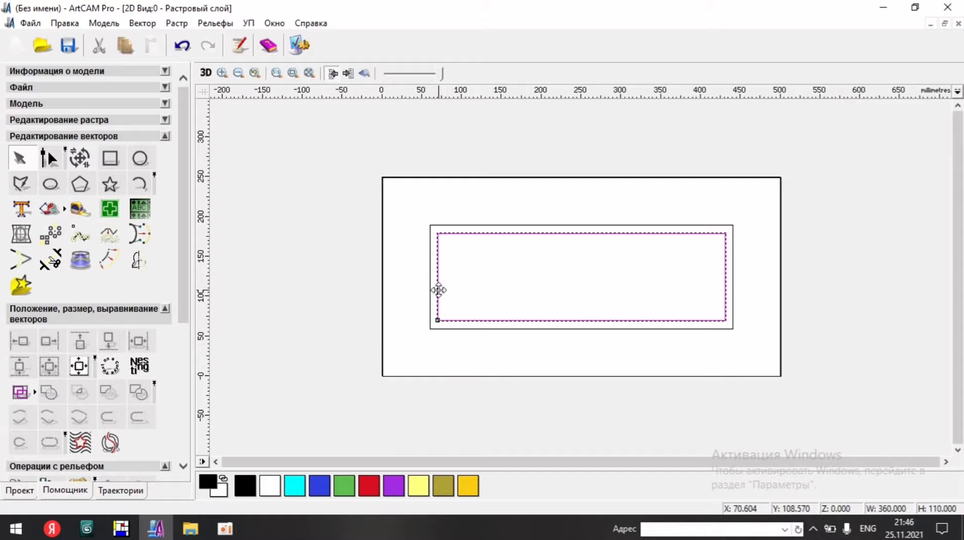
pyautogui.press('n')
pyautogui.moveTo(393, 273); pyautogui.dragTo(876, 369)
pyautogui.scroll(4, 751, 329)
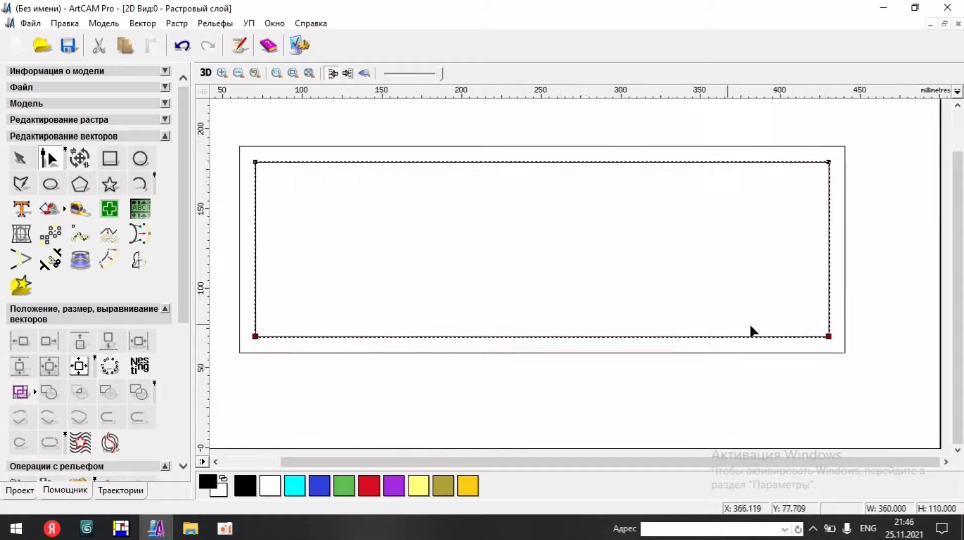
pyautogui.moveTo(709, 301); pyautogui.dragTo(741, 332)
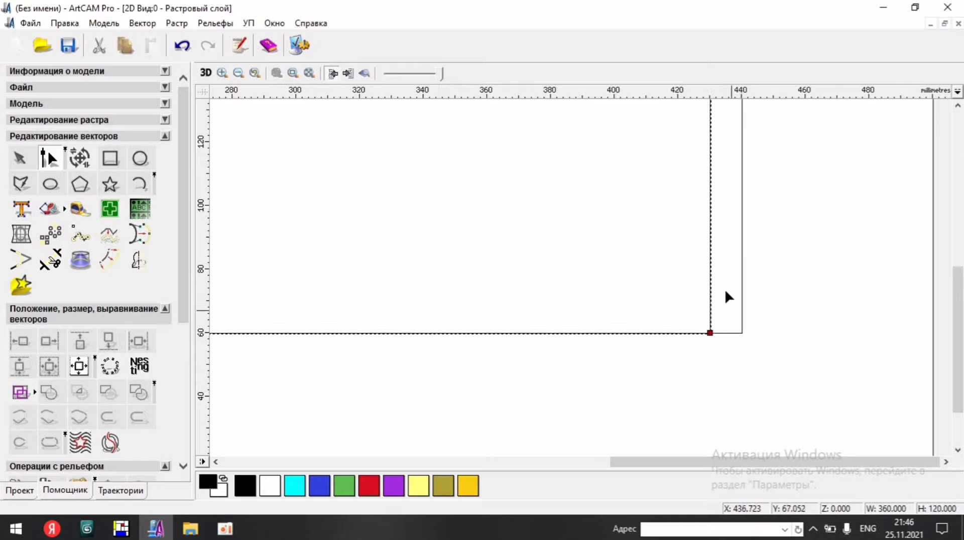
# - Try to move the innermost rectangle's two top nodes onto the 60 mm offset's top line, and undo these moves
pyautogui.scroll(-4, 725, 289)
pyautogui.moveTo(420, 189); pyautogui.dragTo(812, 278)
pyautogui.scroll(3, 721, 229)
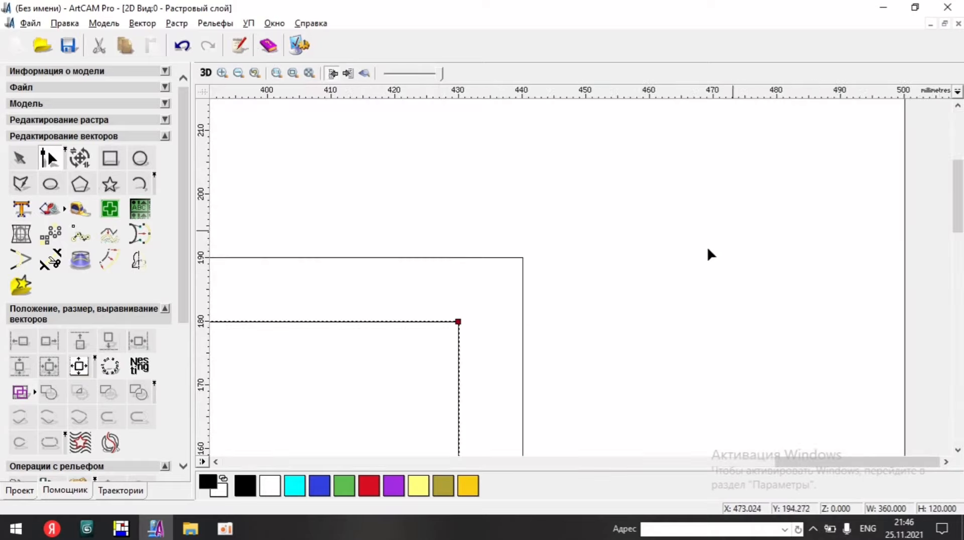
pyautogui.moveTo(464, 324); pyautogui.dragTo(506, 201)
pyautogui.scroll(-1, 506, 200)
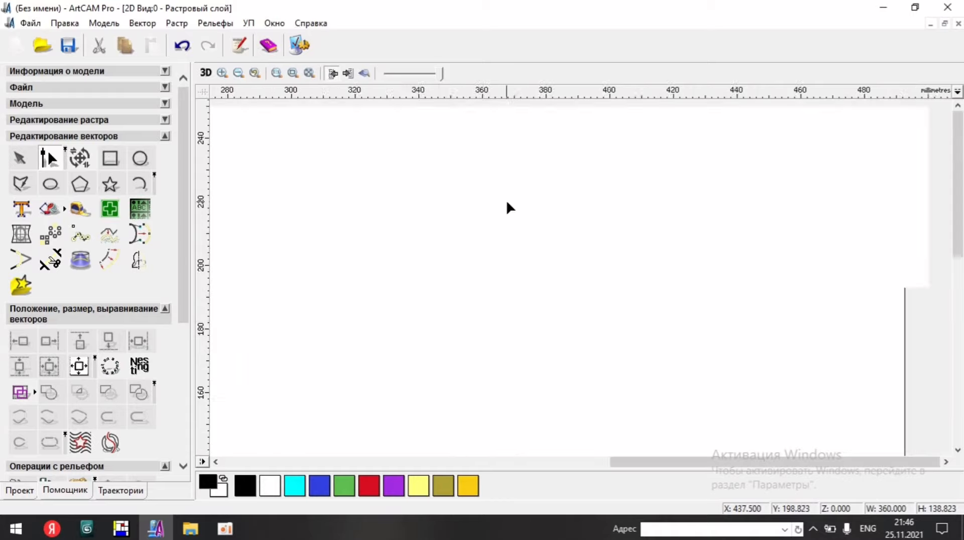
pyautogui.scroll(-1, 507, 203)
pyautogui.scroll(1, 803, 239)
pyautogui.scroll(1, 554, 220)
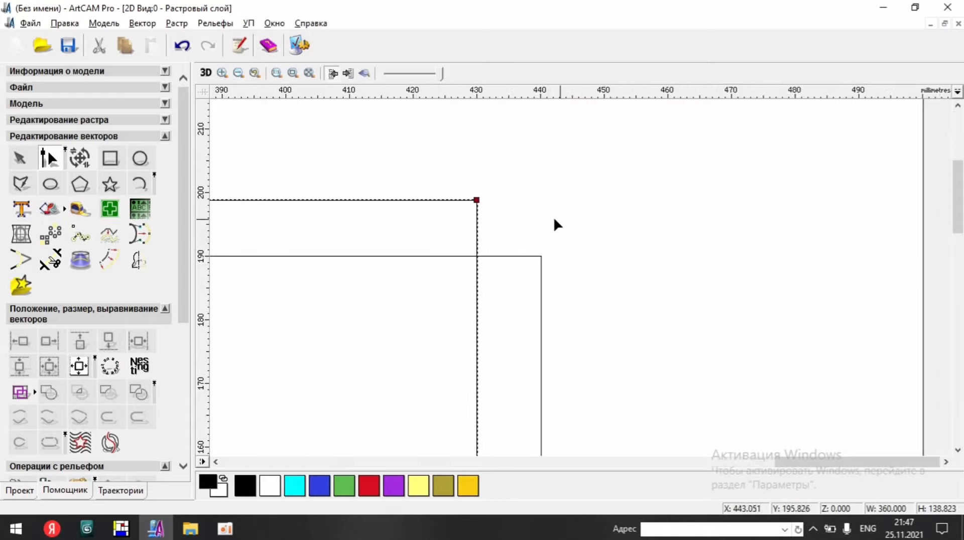
pyautogui.moveTo(474, 203); pyautogui.dragTo(541, 255)
pyautogui.scroll(-1, 542, 256)
pyautogui.hotkey('ctrl', 'z')
pyautogui.hotkey('ctrl', 'z')
pyautogui.scroll(-1, 718, 307)
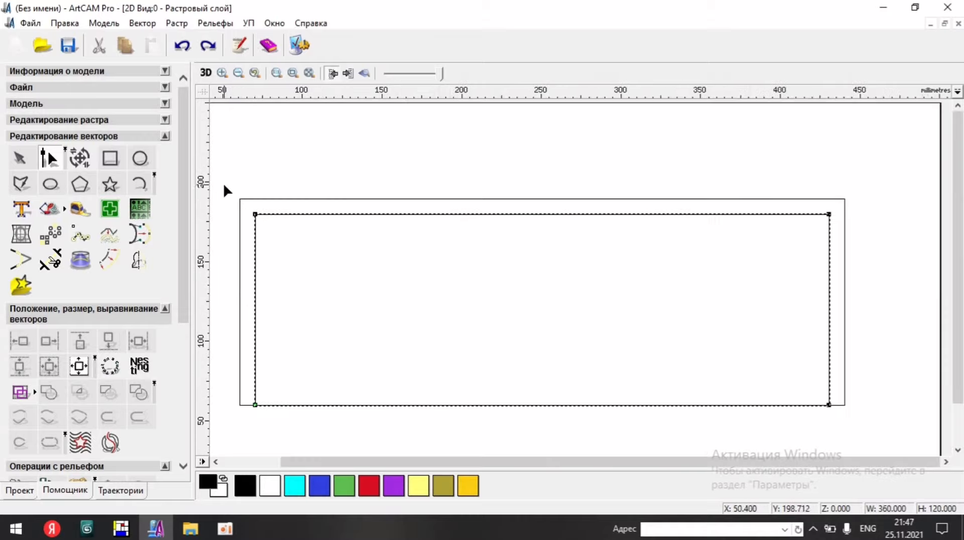
# - Select the innermost rectangle's two top nodes and move them up to the top line of the 60 mm offset rectangle
pyautogui.moveTo(224, 186); pyautogui.dragTo(853, 295)
pyautogui.scroll(1, 833, 256)
pyautogui.moveTo(706, 277); pyautogui.dragTo(737, 149)
pyautogui.scroll(-3, 761, 260)
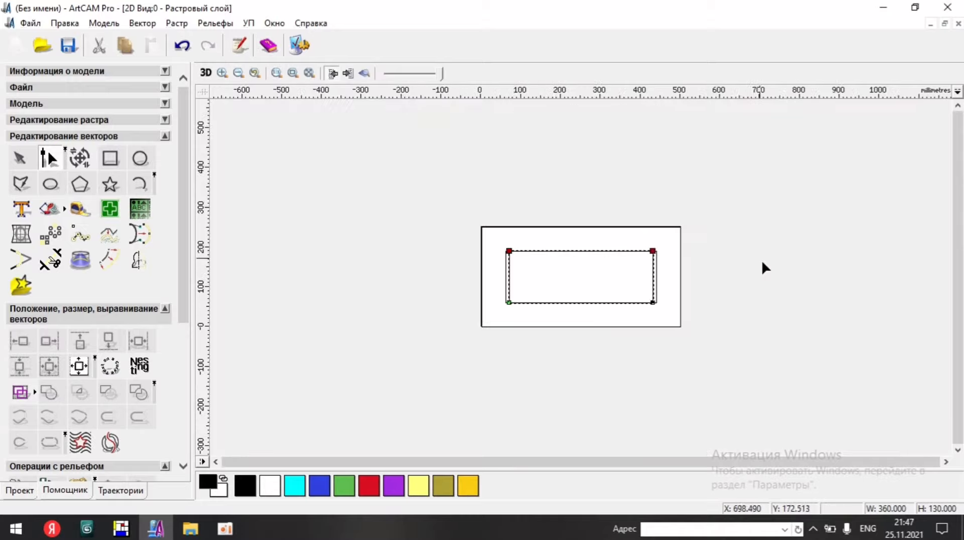
# - Leave node editing and delete the 60 mm offset rectangle
pyautogui.click(758, 260)
pyautogui.scroll(1, 706, 266)
pyautogui.click(733, 249)
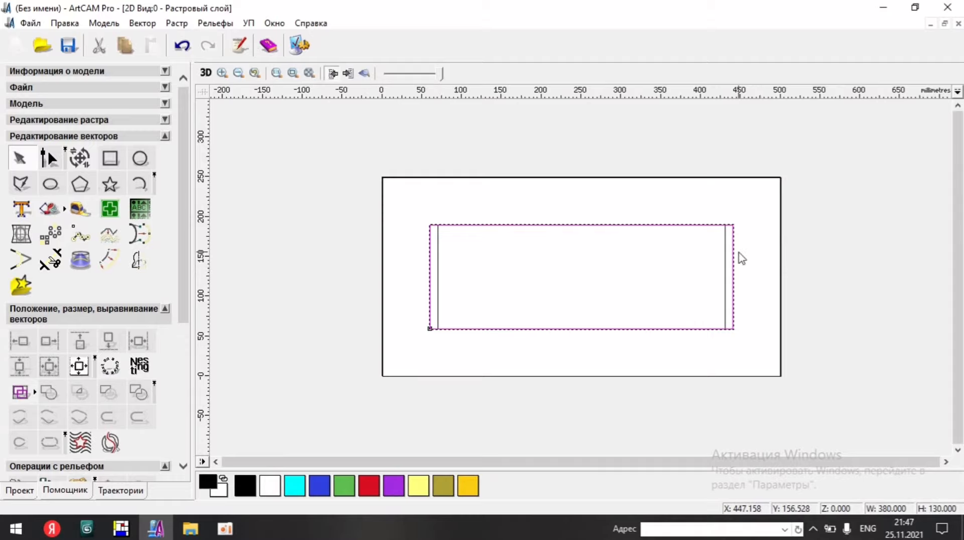
pyautogui.press('Delete')
pyautogui.scroll(1, 756, 381)
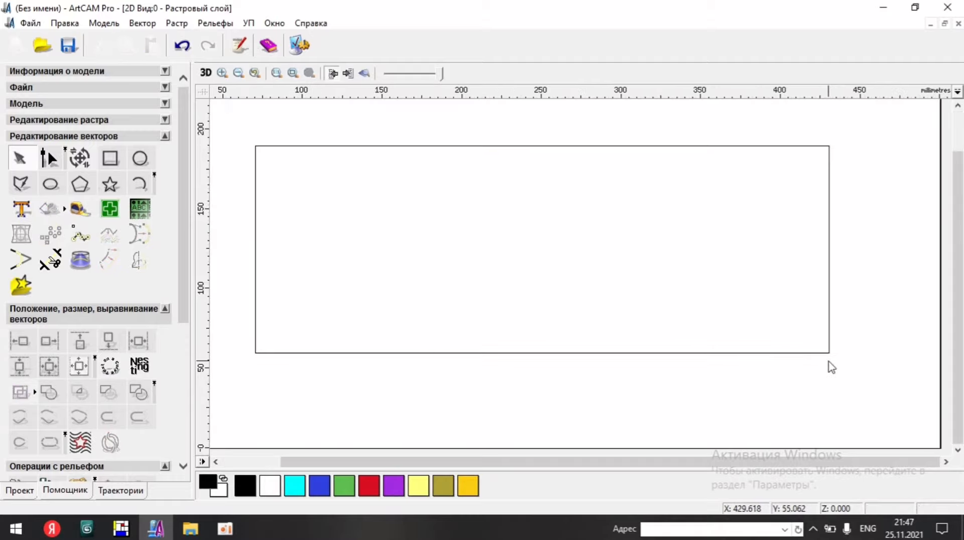
# - Measure the top-right margins between the outer and inner rectangles with a temporary rectangle, and discard it
pyautogui.scroll(-1, 814, 350)
pyautogui.click(110, 158)
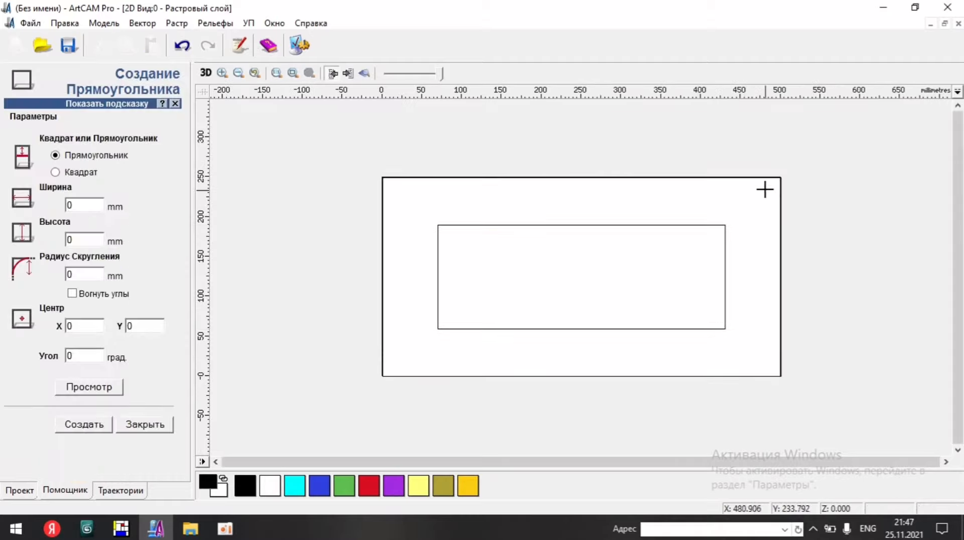
pyautogui.moveTo(780, 177); pyautogui.dragTo(725, 225)
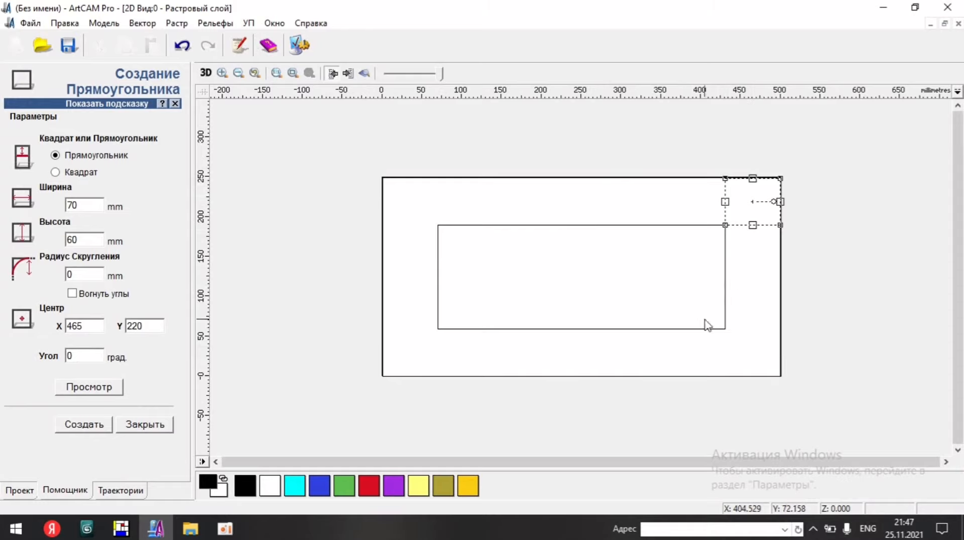
pyautogui.press('Escape')
# - Select the inner rectangle, enter node editing and insert points on its top edge at about X 162 and X 345 mm
pyautogui.moveTo(761, 198); pyautogui.dragTo(317, 370)
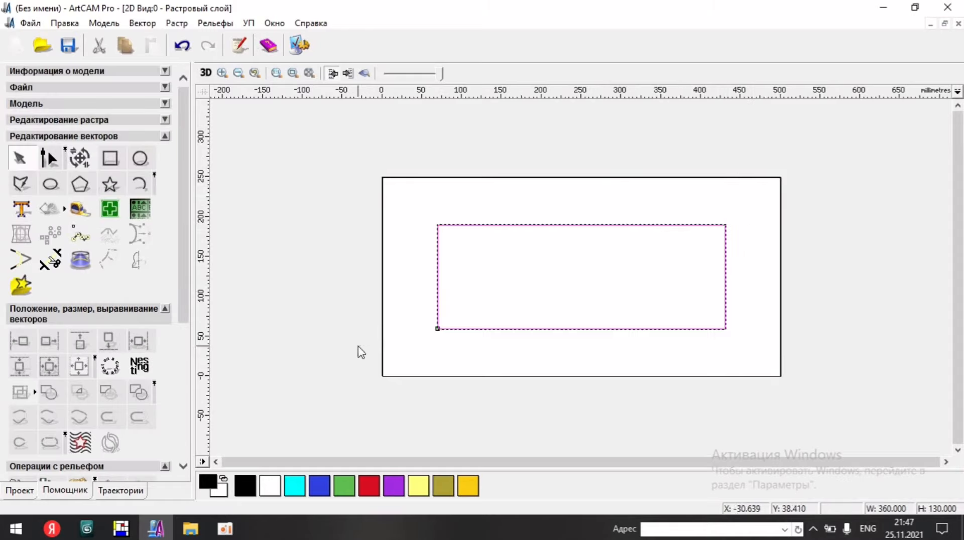
pyautogui.scroll(1, 605, 246)
pyautogui.scroll(-1, 566, 234)
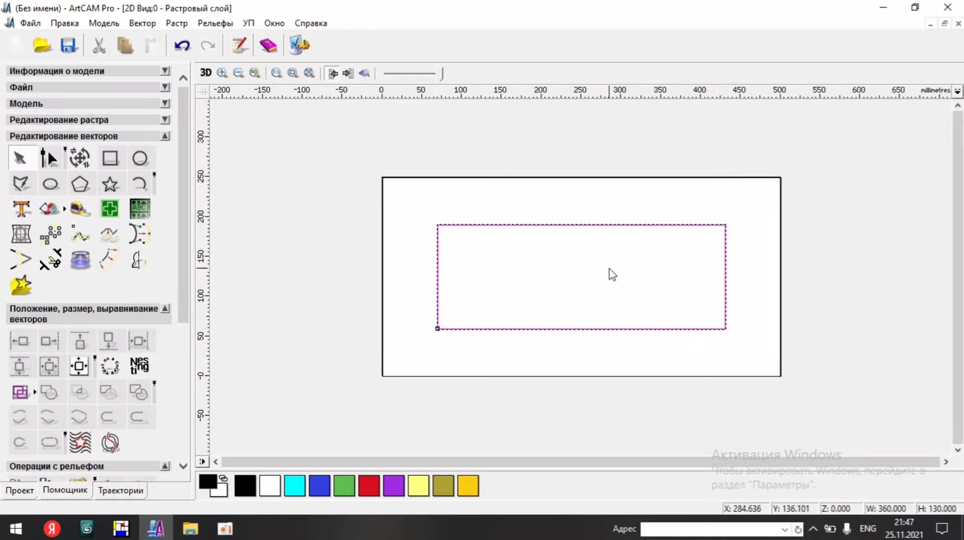
pyautogui.scroll(-1, 610, 274)
pyautogui.scroll(1, 591, 266)
pyautogui.click(49, 158)
pyautogui.scroll(1, 517, 221)
pyautogui.scroll(-1, 522, 218)
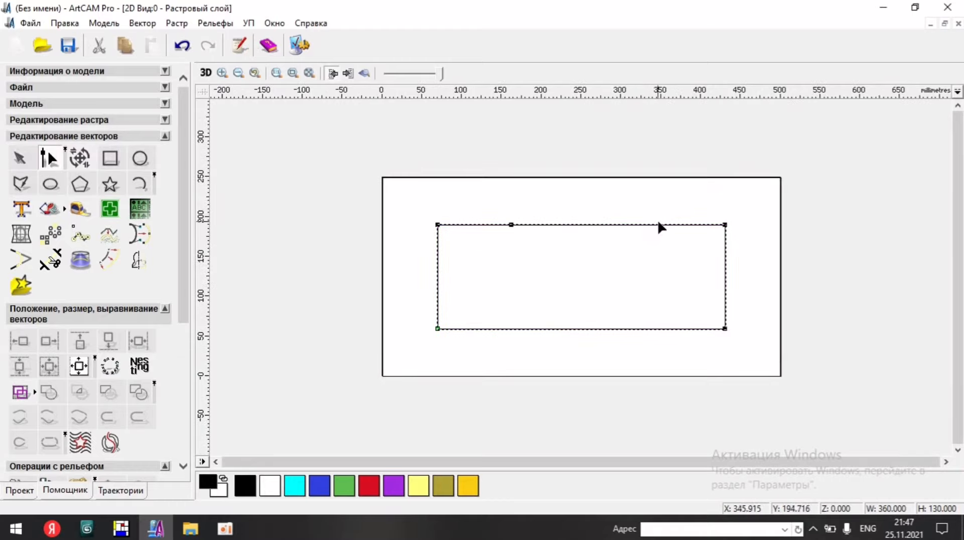
# - Convert the top edge's middle span to an arc and bend it inward about 50 mm deep, finishing node editing
pyautogui.press('a')
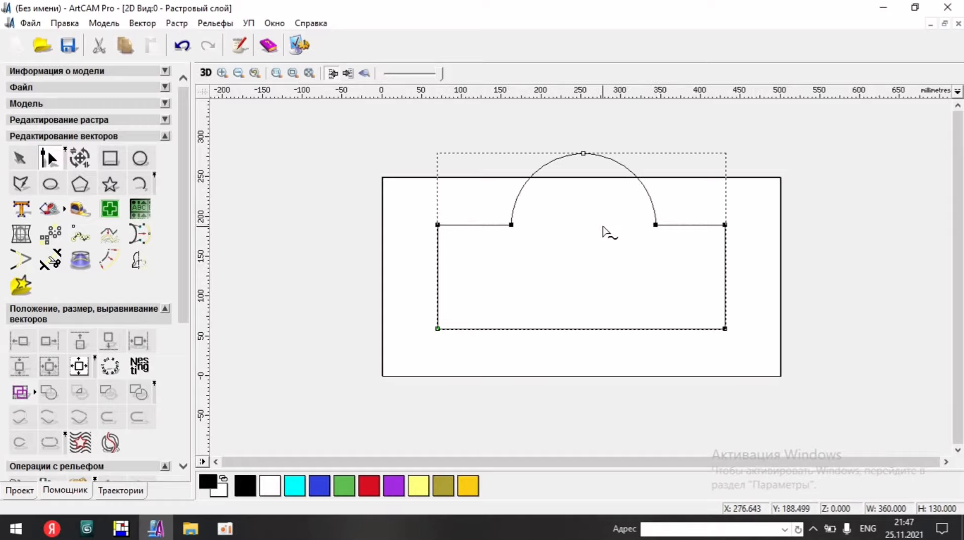
pyautogui.moveTo(583, 154); pyautogui.dragTo(582, 263)
pyautogui.click(590, 275)
pyautogui.press('n')
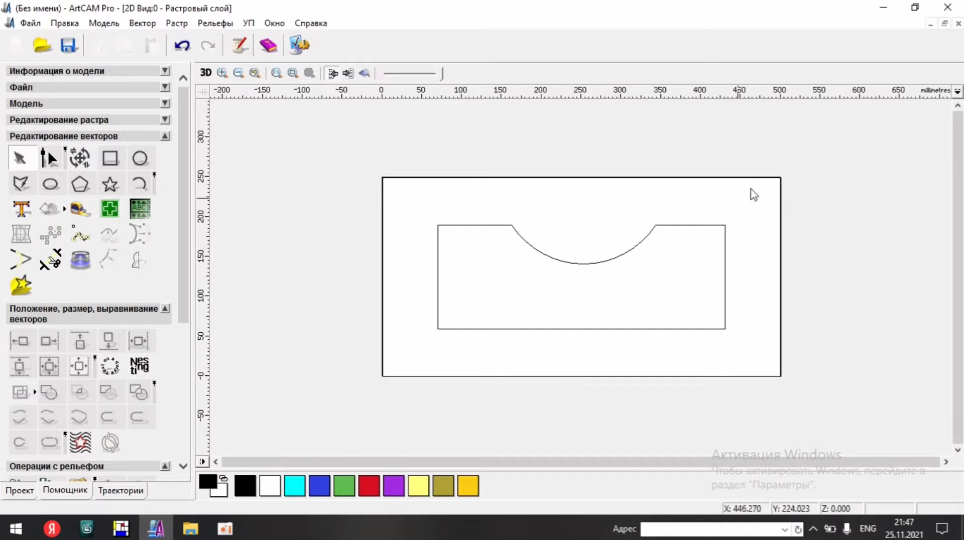
# - Copy the outer rectangle and the arched inner contour to the empty area about 1350 mm left of the sheet
pyautogui.moveTo(875, 145); pyautogui.dragTo(405, 355)
pyautogui.scroll(-1, 467, 336)
pyautogui.moveTo(538, 327); pyautogui.dragTo(4, 337)
pyautogui.scroll(-1, 480, 279)
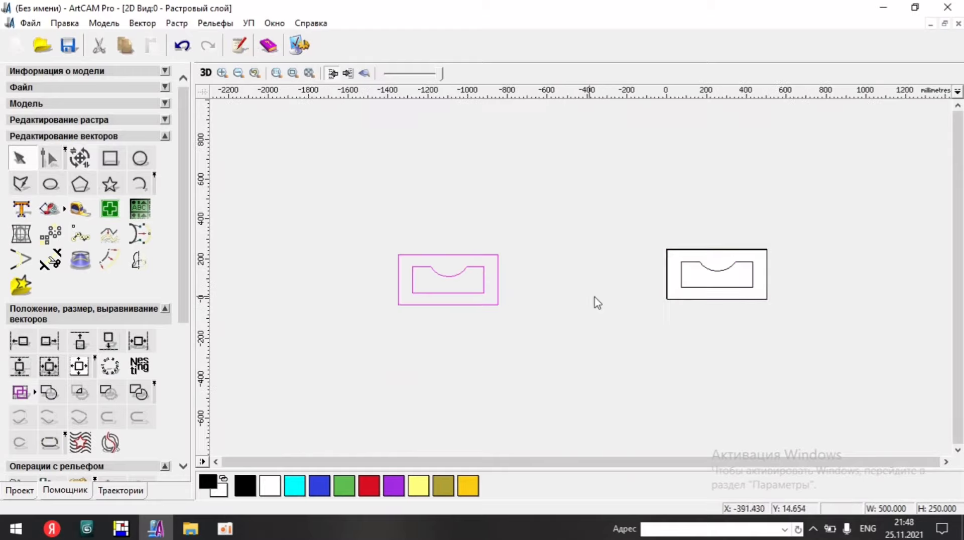
pyautogui.click(711, 309)
pyautogui.scroll(1, 447, 259)
pyautogui.scroll(-1, 727, 275)
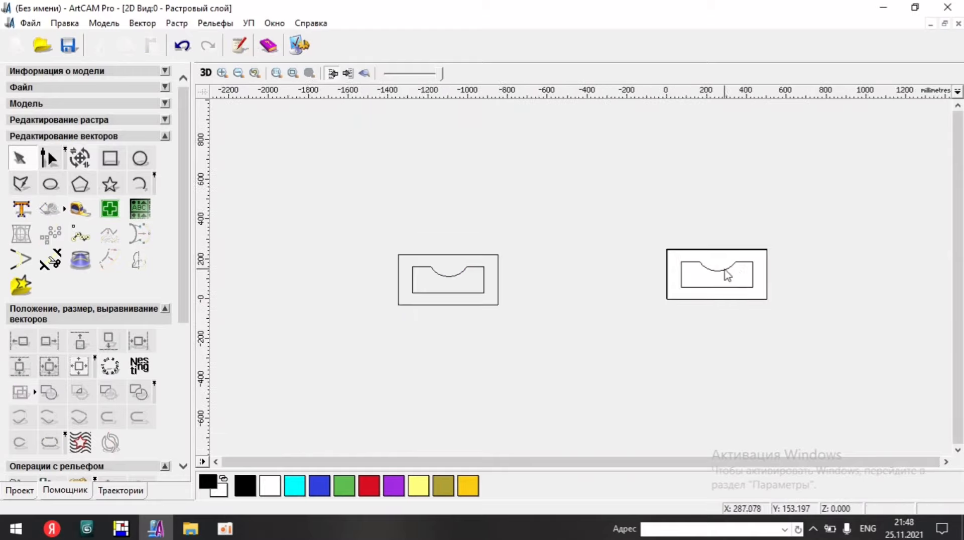
# - Delete the arched inner contour from the original on the sheet
pyautogui.scroll(1, 702, 274)
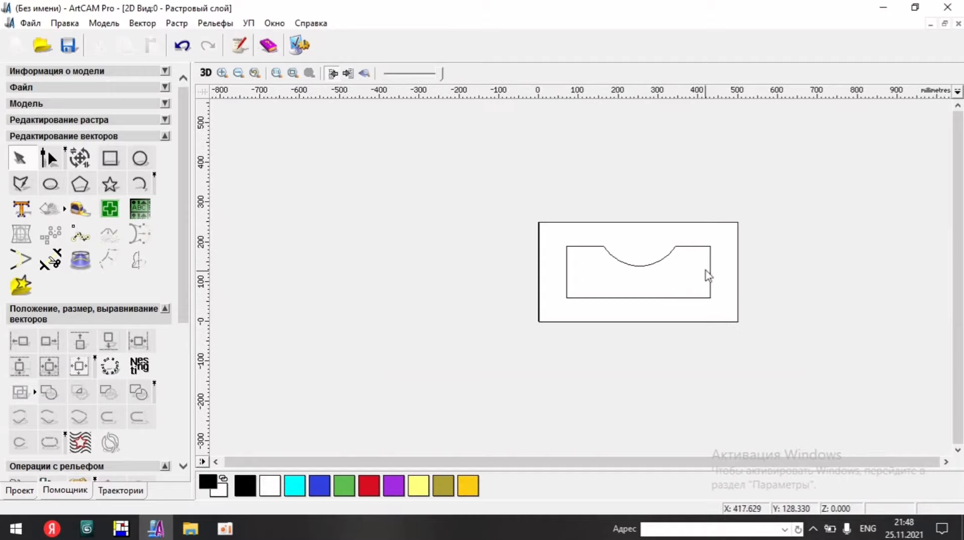
pyautogui.click(696, 246)
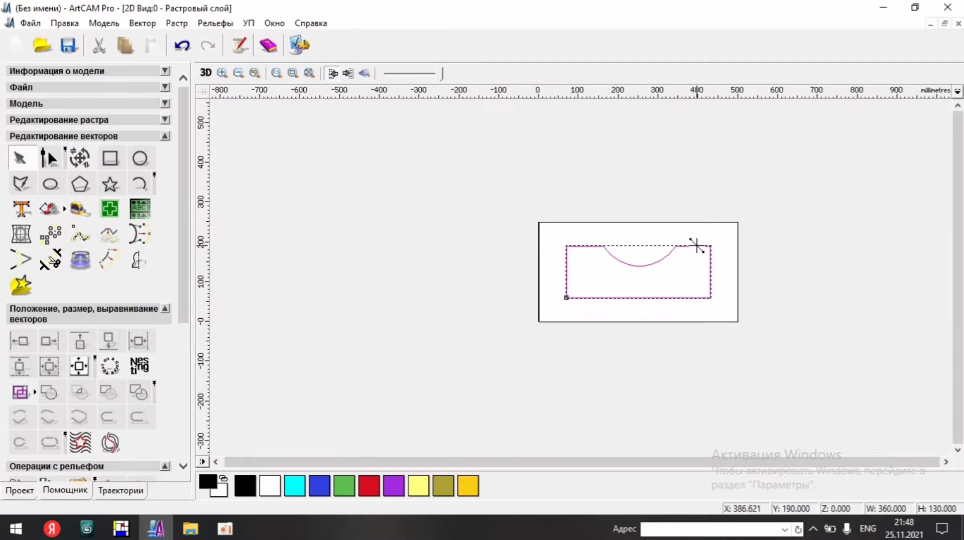
pyautogui.press('Delete')
# - Select the remaining 500 × 250 mm rectangle on the sheet and open it for node editing
pyautogui.moveTo(770, 211); pyautogui.dragTo(400, 353)
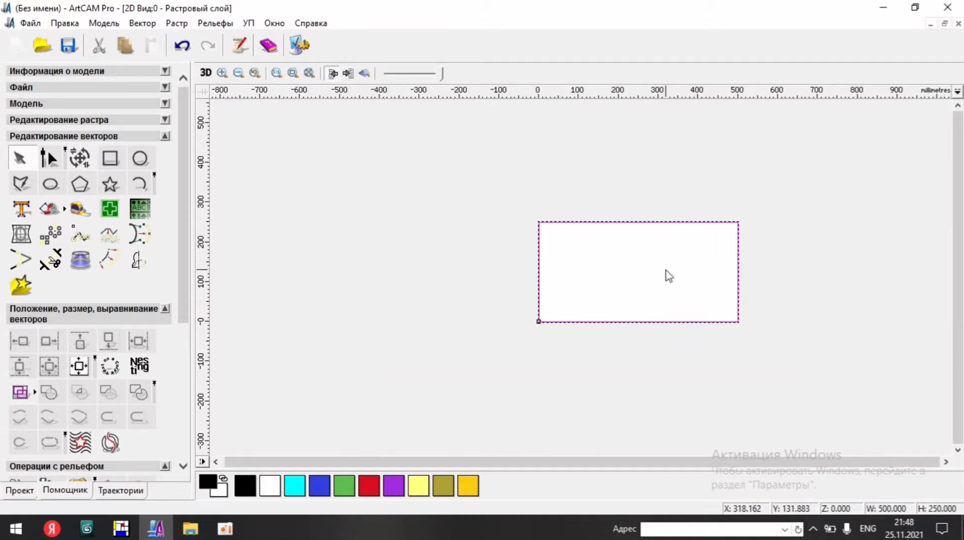
pyautogui.click(661, 250)
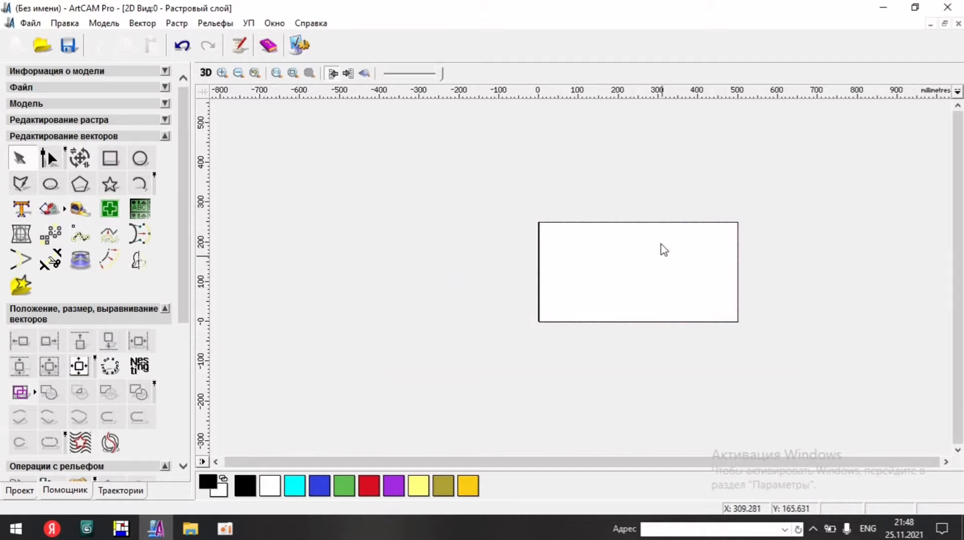
pyautogui.click(661, 222)
pyautogui.scroll(1, 650, 255)
pyautogui.scroll(-1, 651, 255)
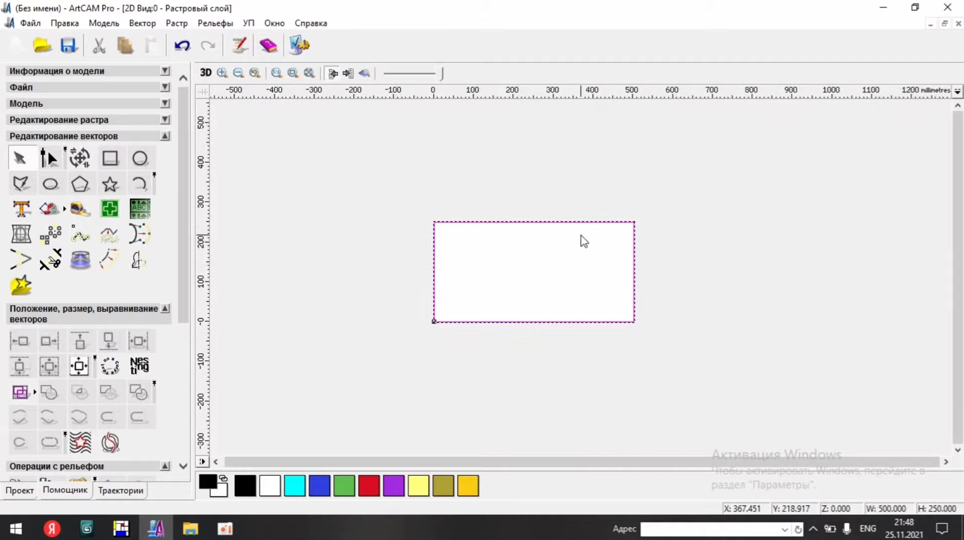
pyautogui.scroll(1, 581, 241)
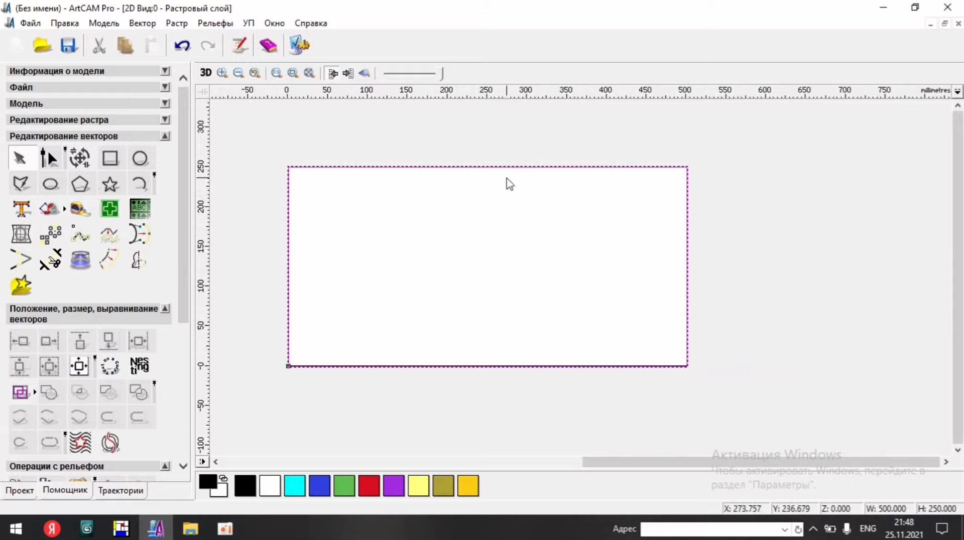
pyautogui.press('n')
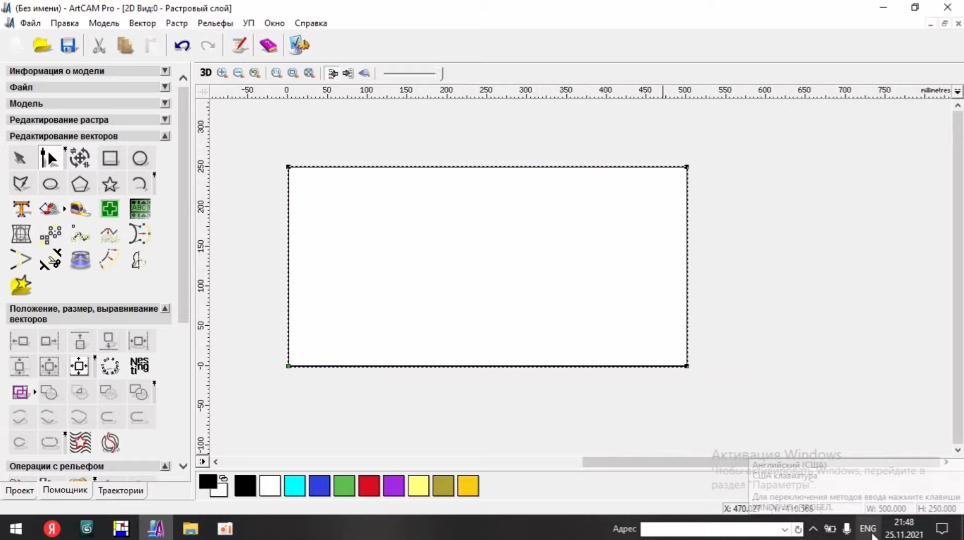
# - Add two nodes to the top edge and turn the span between them into an arc bent inward about 70 mm deep
pyautogui.doubleClick(378, 167)
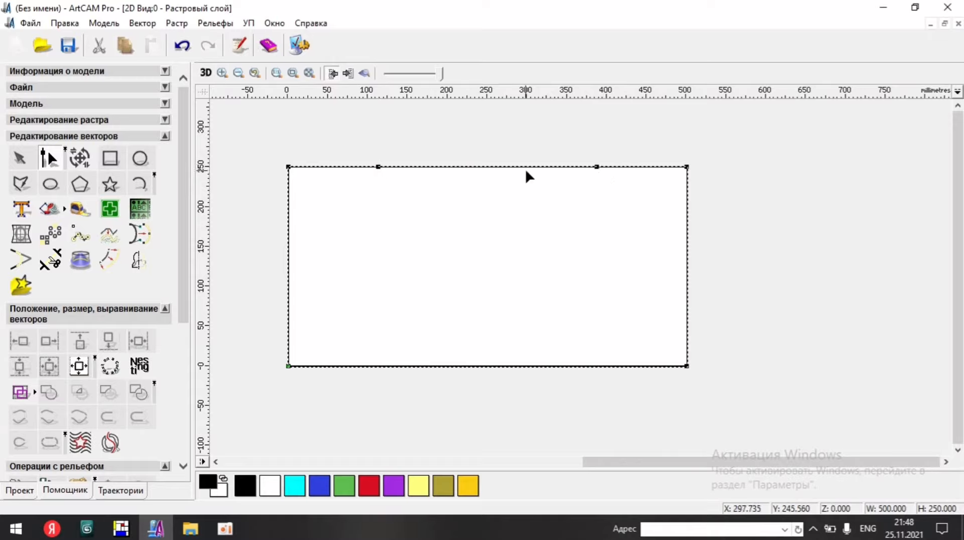
pyautogui.press('a')
pyautogui.scroll(-1, 511, 164)
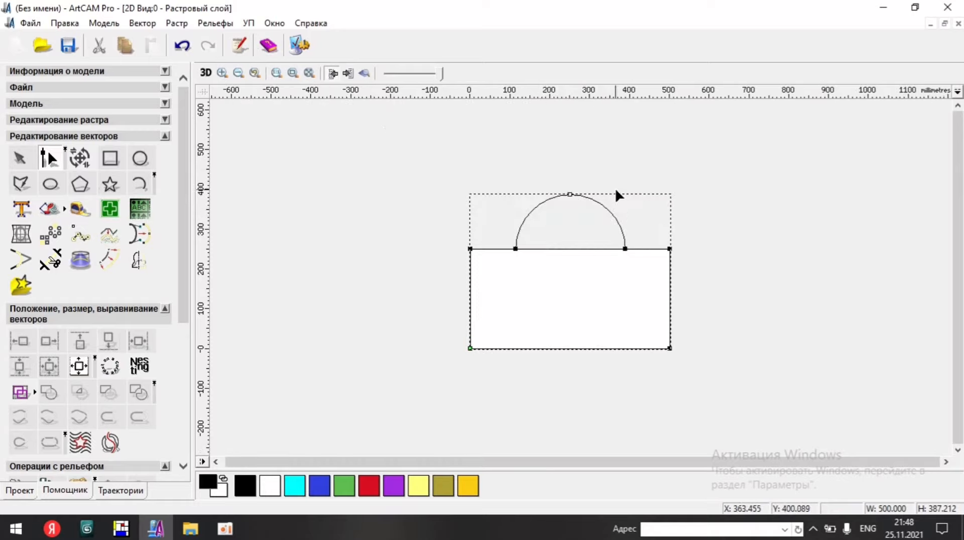
pyautogui.moveTo(569, 194); pyautogui.dragTo(569, 278)
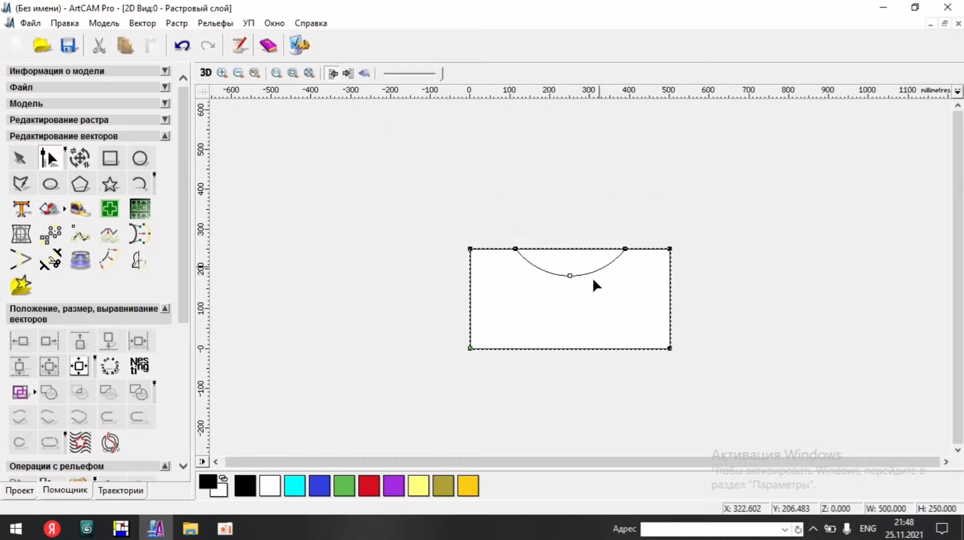
pyautogui.scroll(2, 596, 277)
pyautogui.scroll(-2, 597, 278)
pyautogui.press('n')
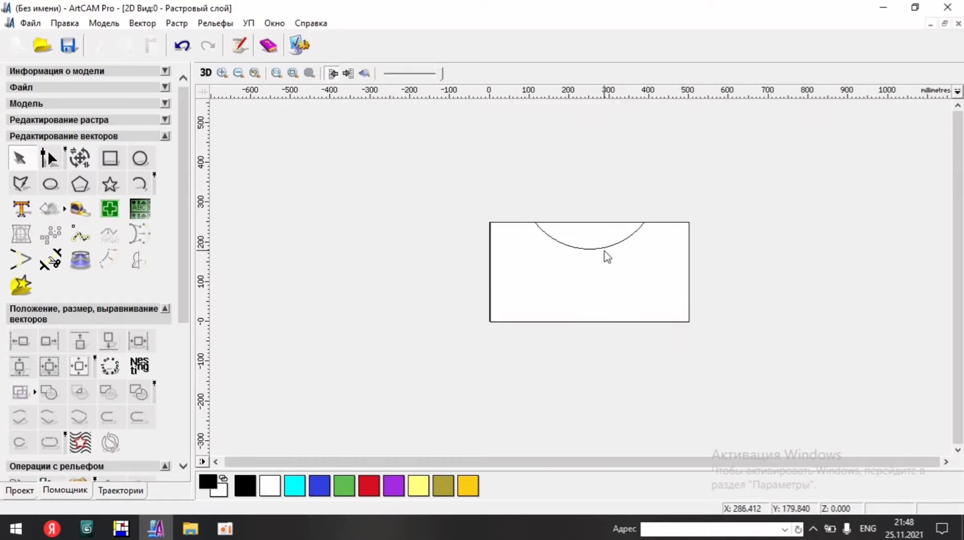
# - Reopen the arched panel for node editing and raise the arc's midpoint until the arc is about 45 mm deep
pyautogui.click(631, 237)
pyautogui.scroll(1, 604, 249)
pyautogui.scroll(-1, 570, 232)
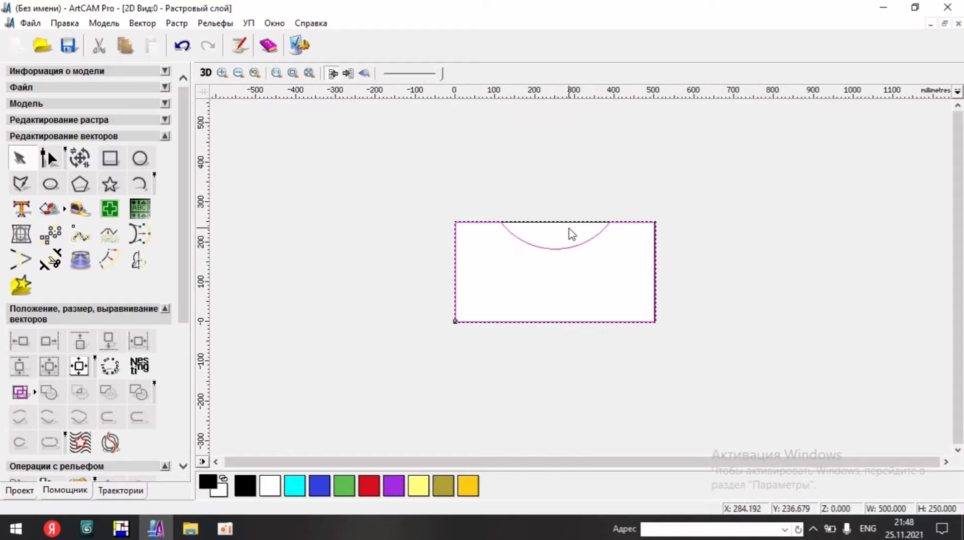
pyautogui.press('n')
pyautogui.moveTo(575, 226)
pyautogui.mouseDown()
pyautogui.moveTo(558, 253)
pyautogui.moveTo(571, 231)
pyautogui.mouseUp()
pyautogui.hotkey('ctrl', 'z')
pyautogui.press('Up')
pyautogui.press('Up')
pyautogui.press('Up')
pyautogui.press('Up')
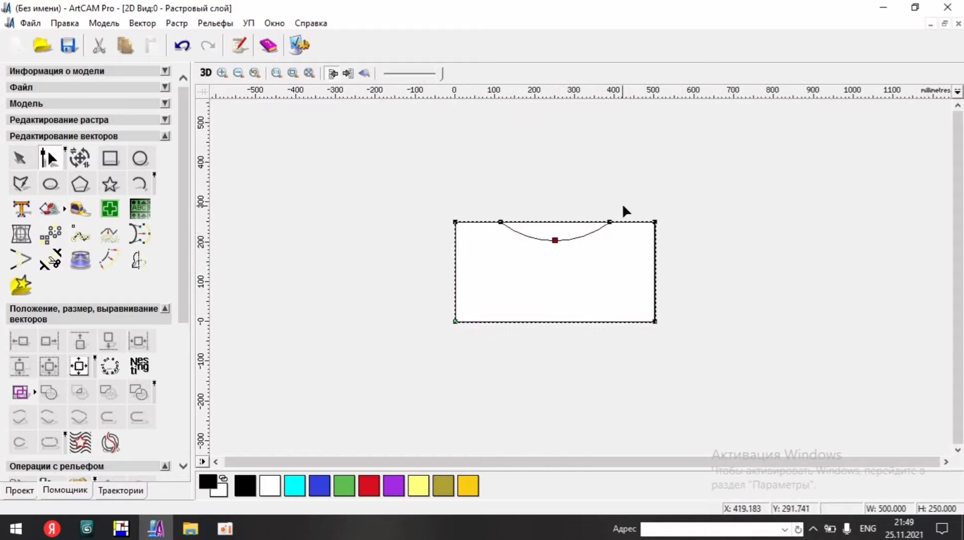
# - Nudge the arc's two end nodes toward each other along the top edge until the arc spans about 221 mm, and finish node editing
pyautogui.moveTo(622, 204); pyautogui.dragTo(593, 248)
pyautogui.press('Left')
pyautogui.press('Left')
pyautogui.press('Left')
pyautogui.moveTo(517, 205); pyautogui.dragTo(485, 234)
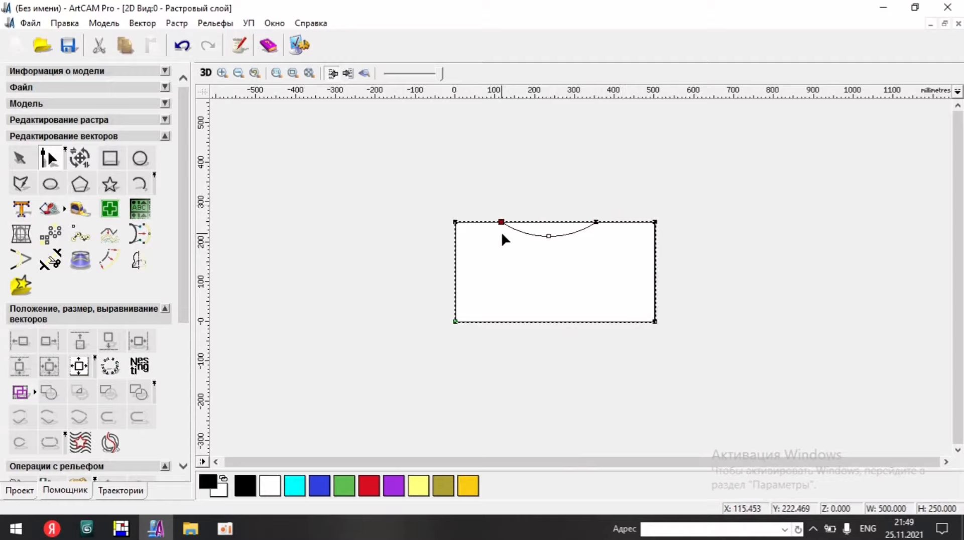
pyautogui.press('Right')
pyautogui.press('Right')
pyautogui.click(563, 246)
pyautogui.scroll(1, 564, 245)
pyautogui.click(584, 193)
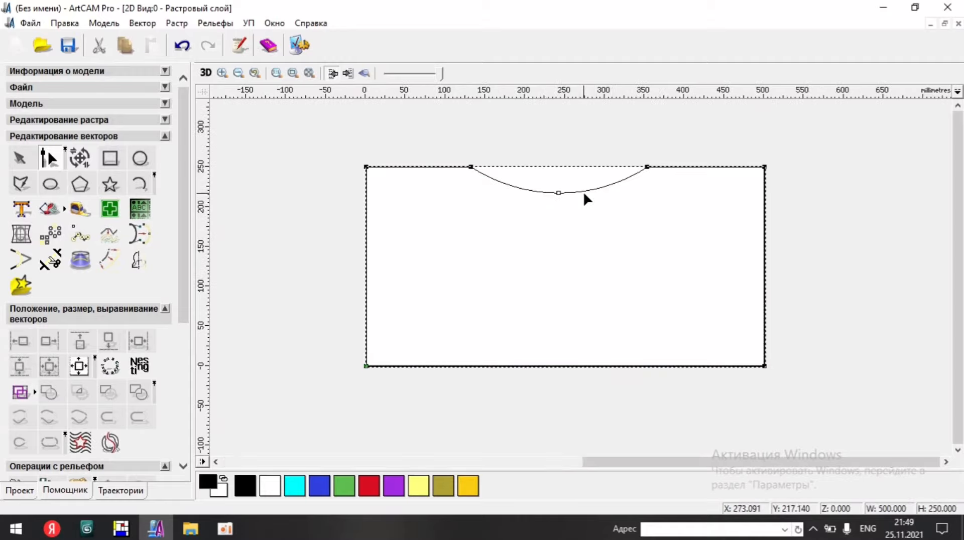
pyautogui.scroll(-1, 583, 194)
pyautogui.scroll(-1, 633, 269)
pyautogui.press('Escape')
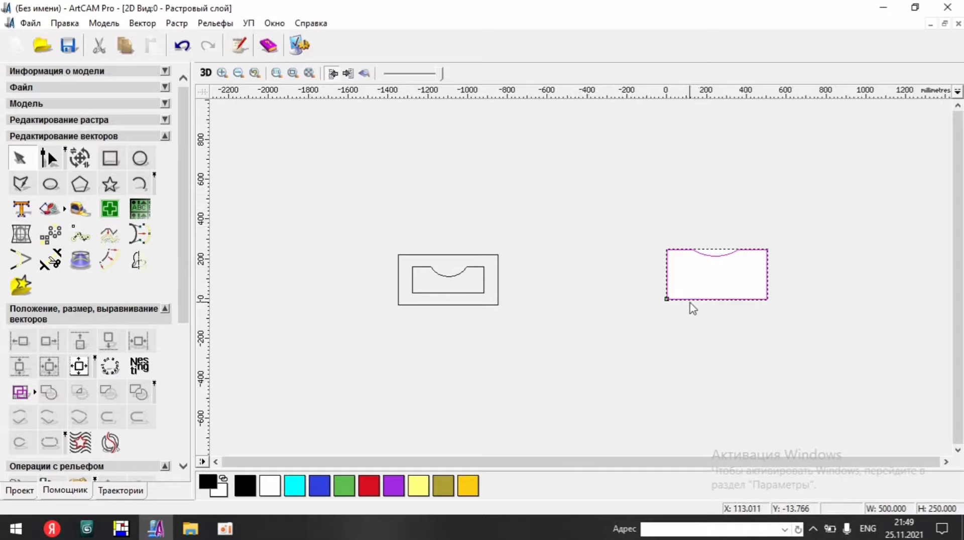
# - Copy the arched panel about 400 mm above the sheet and mirror the copy horizontally about its centre, keeping the original, to compare the arcs
pyautogui.moveTo(693, 299); pyautogui.dragTo(679, 218)
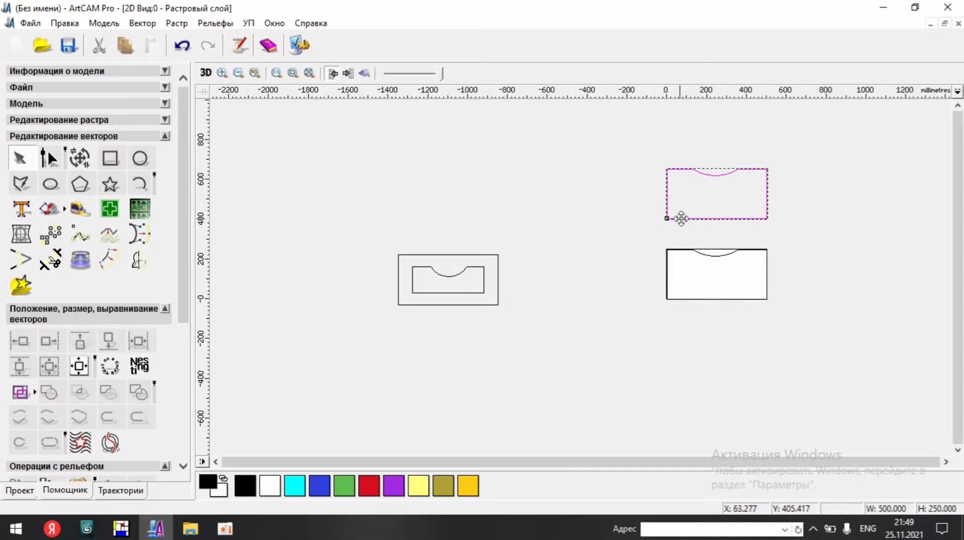
pyautogui.click(141, 260)
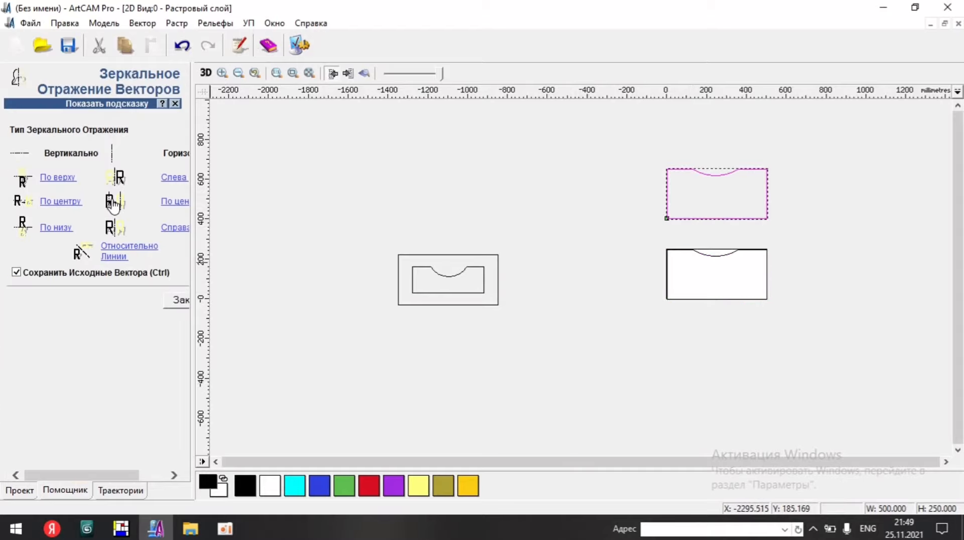
pyautogui.click(110, 199)
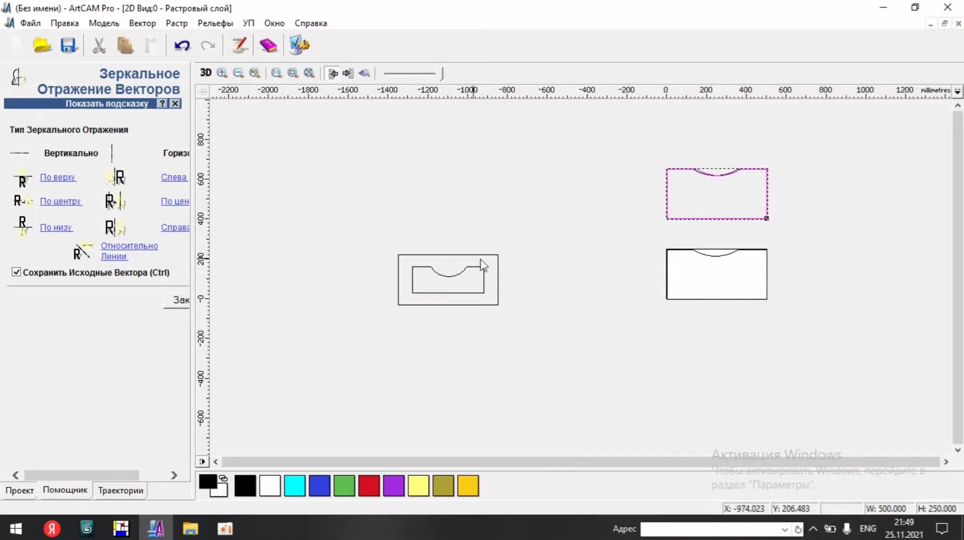
pyautogui.click(852, 196)
pyautogui.scroll(1, 852, 196)
pyautogui.scroll(1, 638, 182)
pyautogui.moveTo(531, 107); pyautogui.dragTo(600, 191, button='middle')
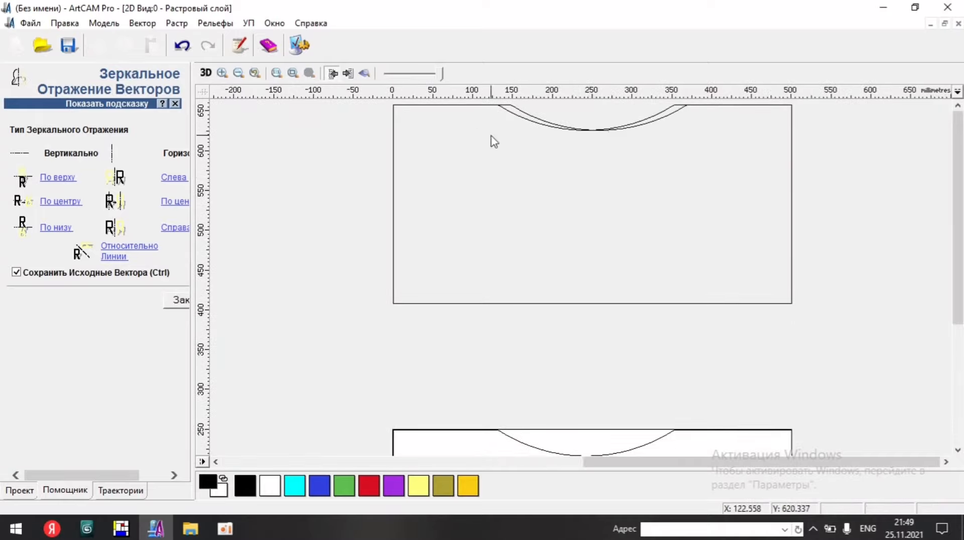
pyautogui.click(529, 120)
pyautogui.scroll(-1, 585, 173)
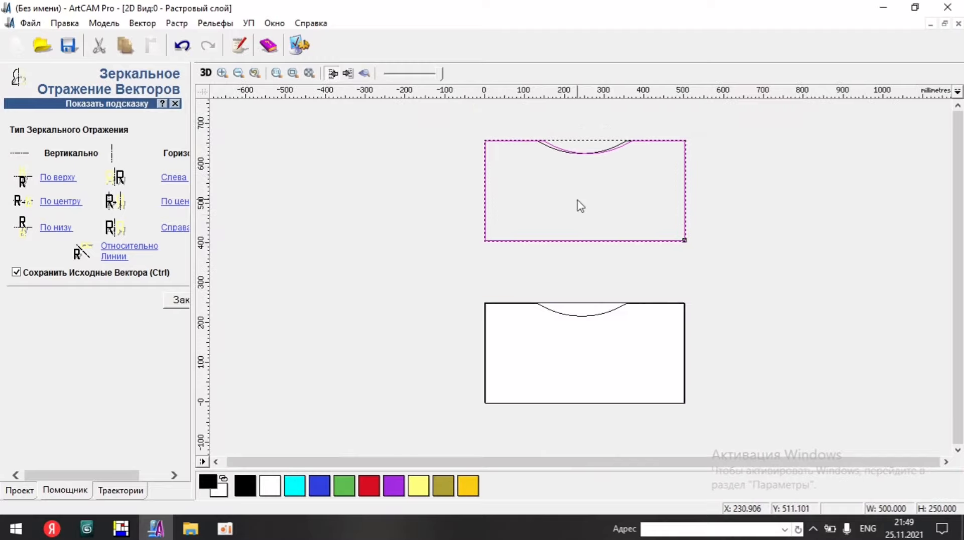
# - Delete both overlapping test panels above the sheet and close the vector mirror tool
pyautogui.click(717, 261)
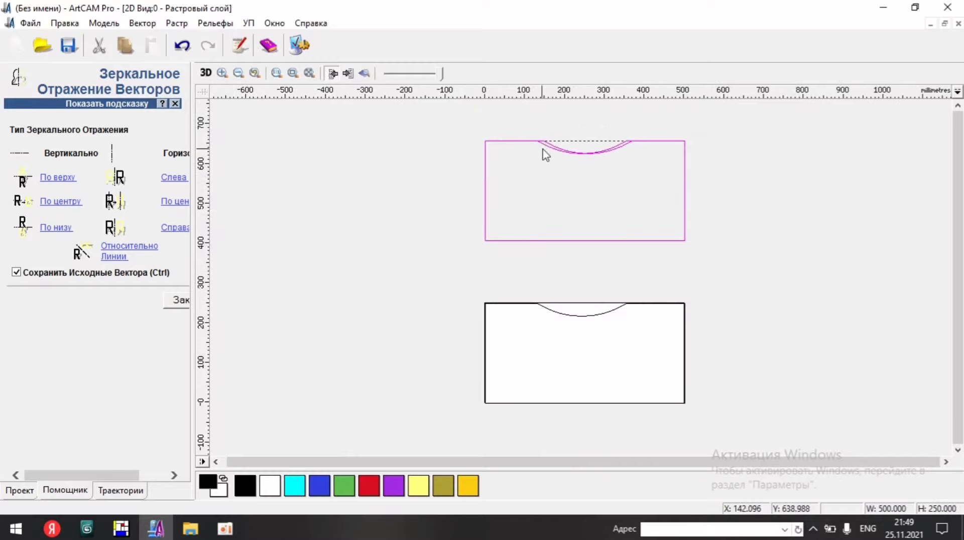
pyautogui.click(578, 206)
pyautogui.click(497, 241)
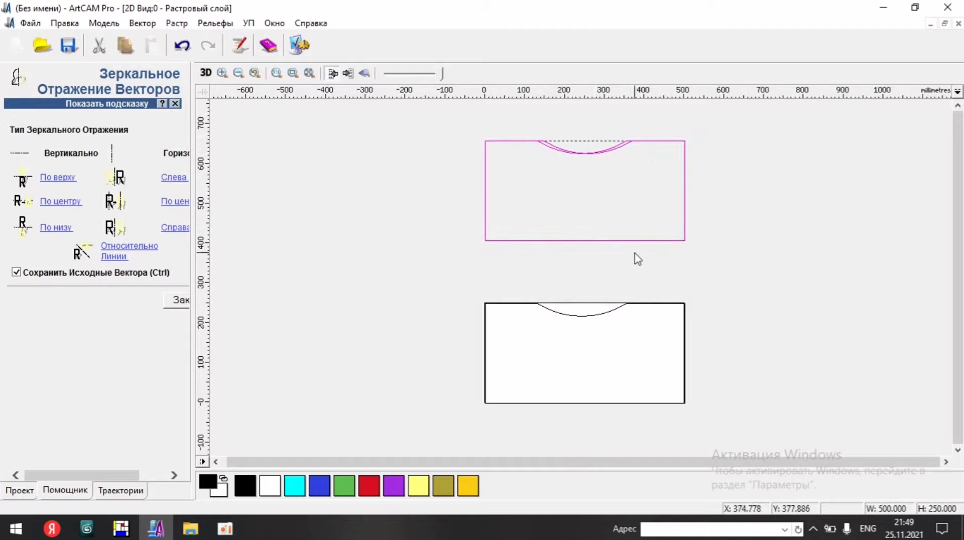
pyautogui.press('Delete')
pyautogui.scroll(1, 585, 305)
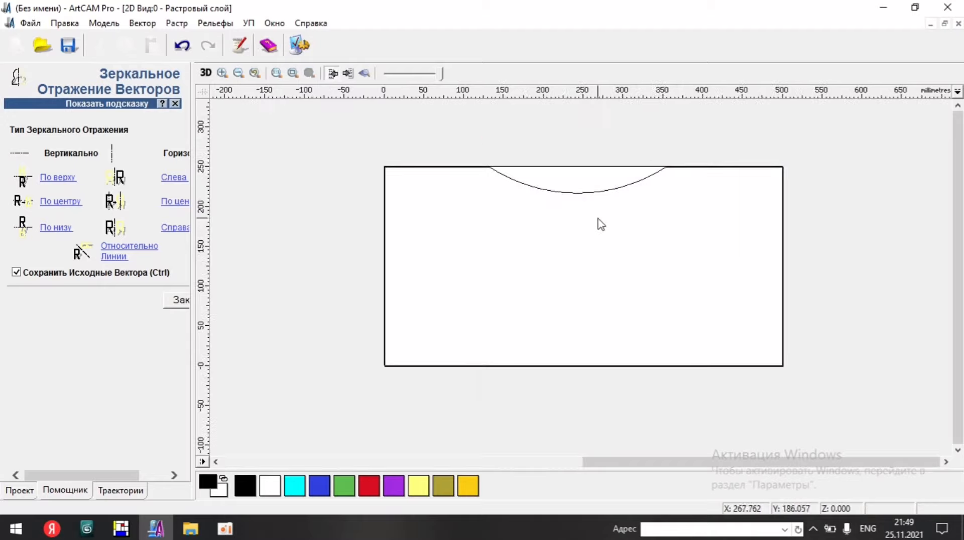
pyautogui.click(603, 190)
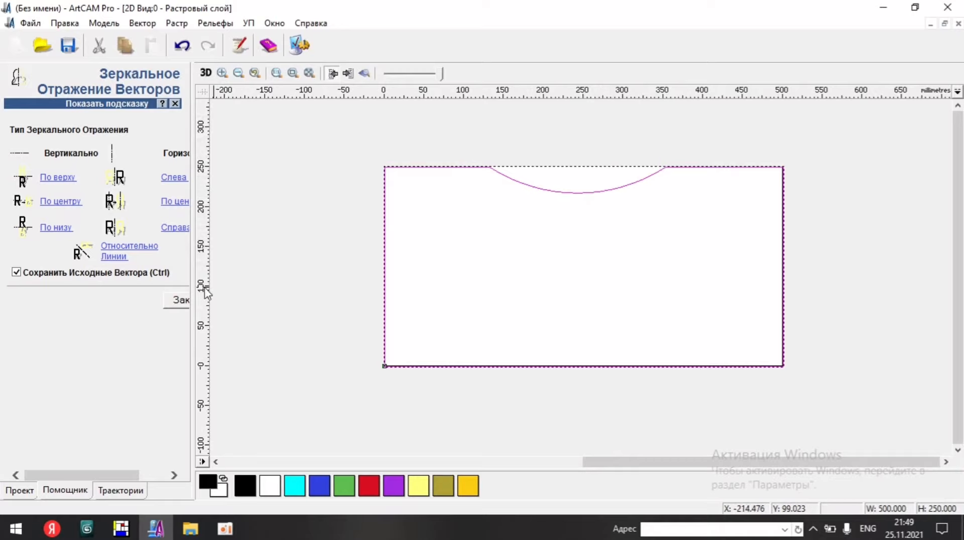
pyautogui.click(177, 300)
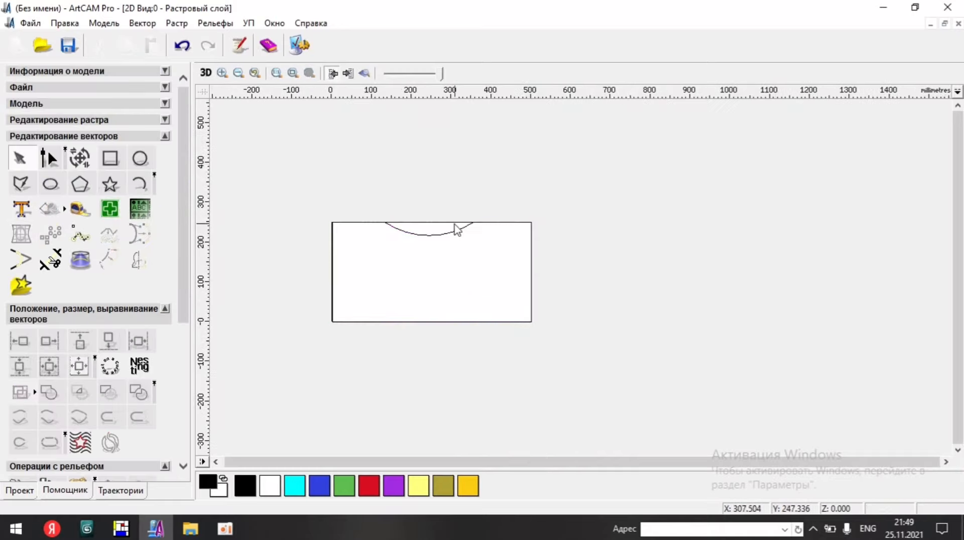
# - Remove the straight top spans beside the arc and copy the remaining three-sided outline about 850 mm to the right of the sheet's panel
pyautogui.press('n')
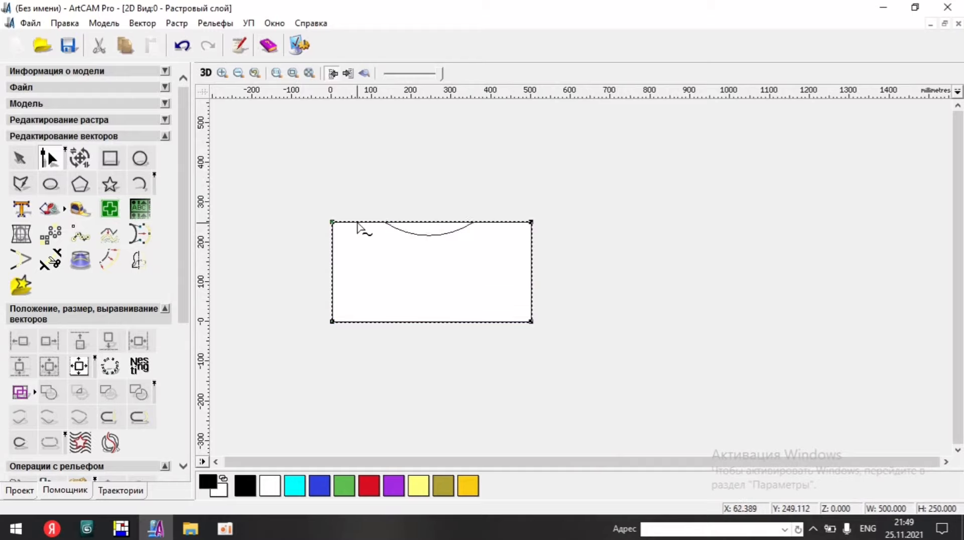
pyautogui.press('n')
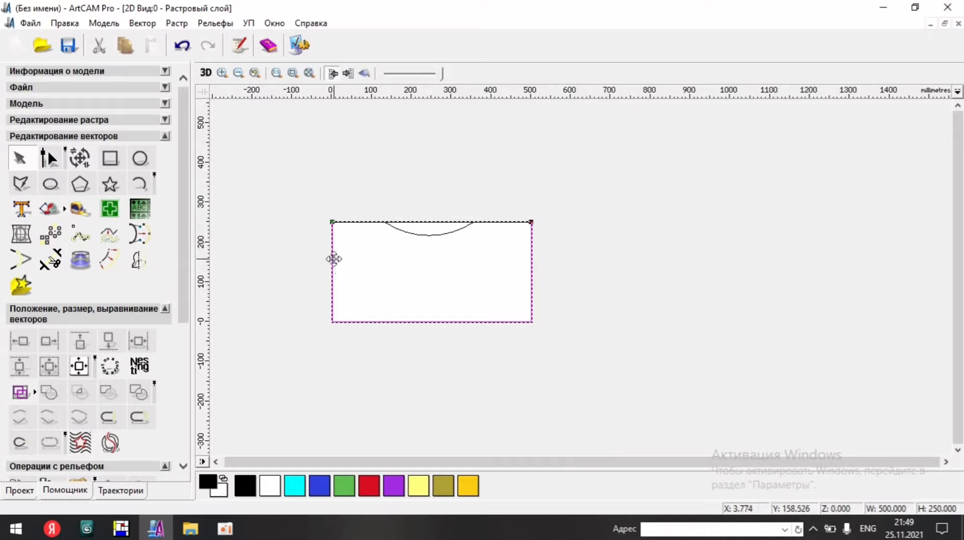
pyautogui.moveTo(333, 258); pyautogui.dragTo(672, 324)
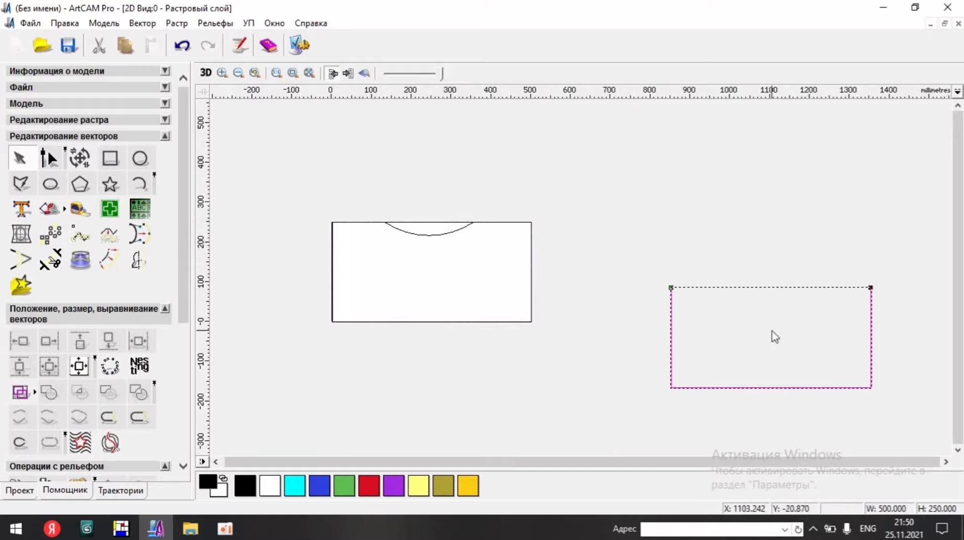
pyautogui.click(807, 270)
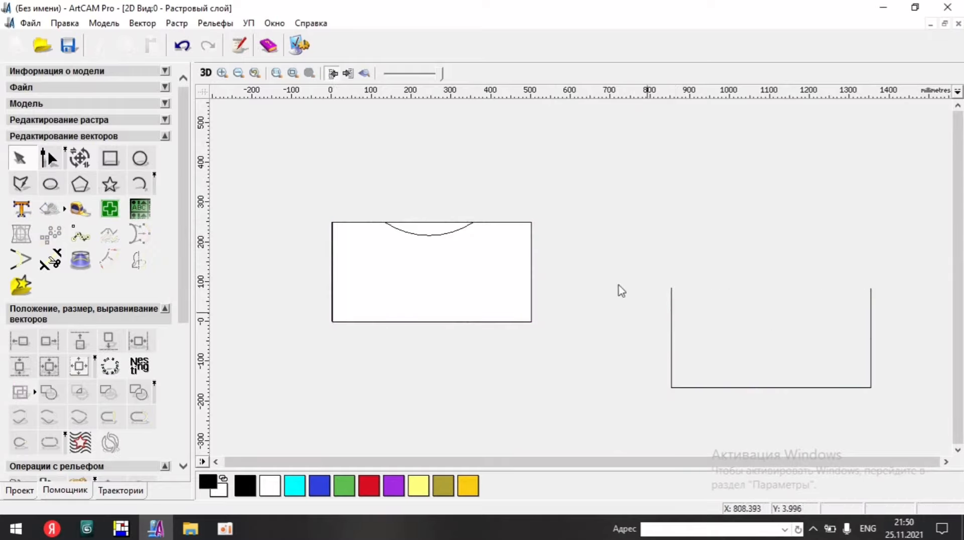
# - Centre the separated arc horizontally on the three-sided outline on the sheet
pyautogui.click(458, 231)
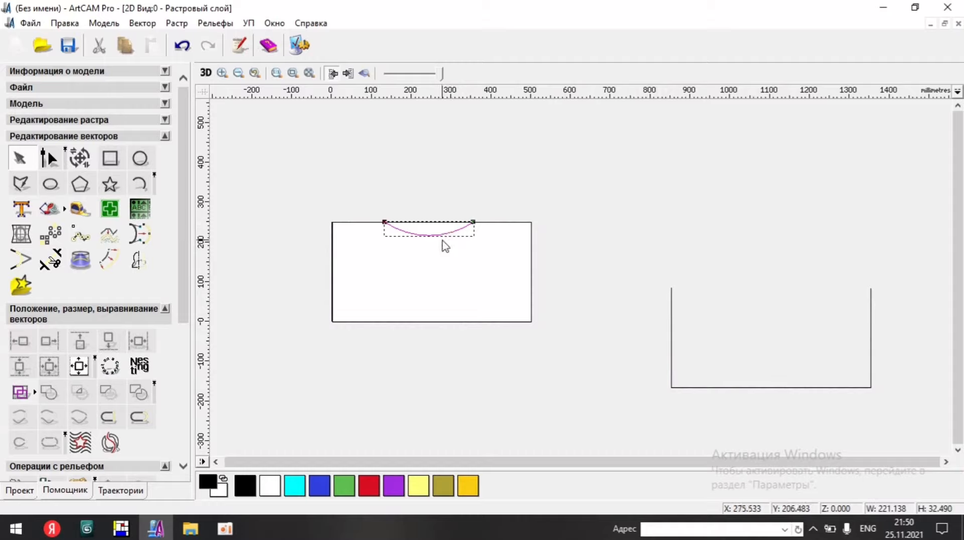
pyautogui.keyDown('shift'); pyautogui.click(502, 322); pyautogui.keyUp('shift')
pyautogui.click(133, 342)
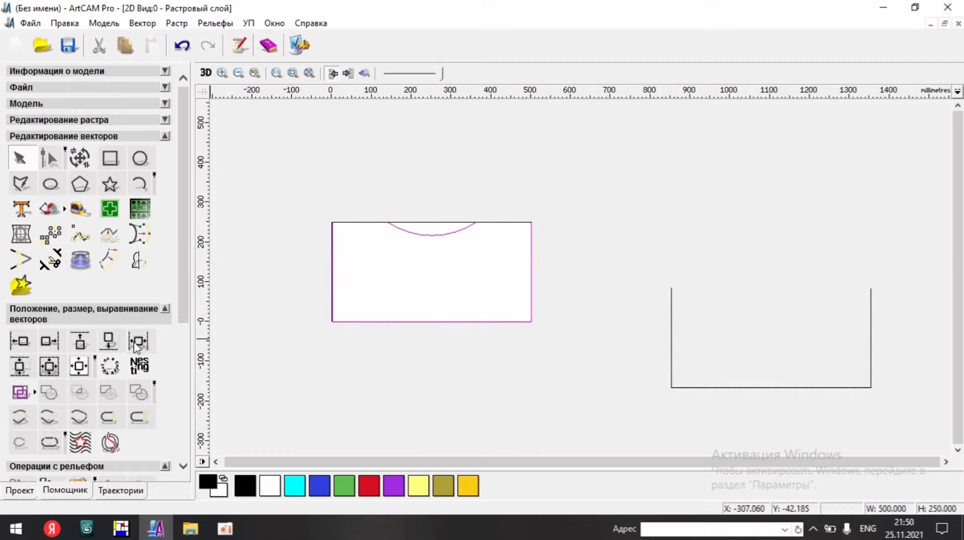
pyautogui.click(451, 247)
# - Lower the separated arc's midpoint until the arc is about 38 mm deep, and finish node editing
pyautogui.click(451, 233)
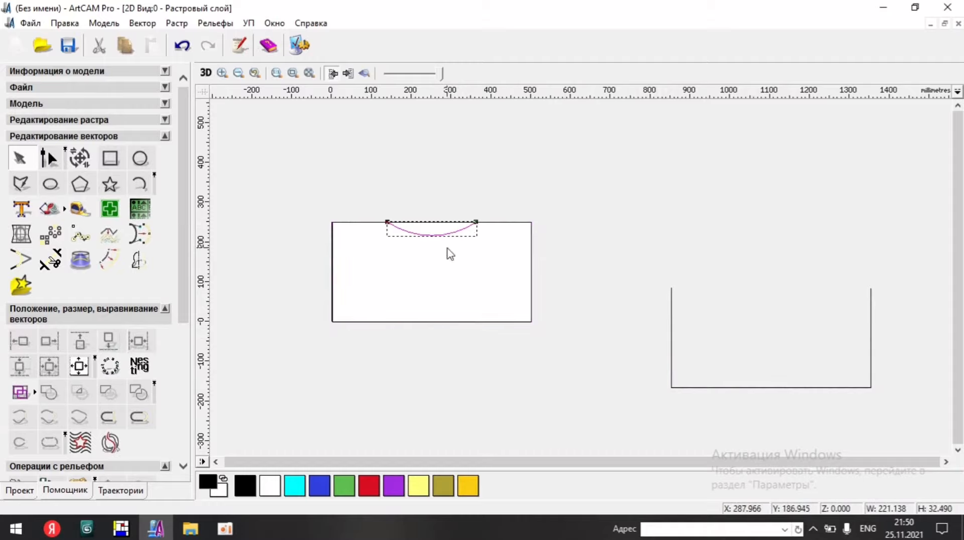
pyautogui.scroll(1, 446, 248)
pyautogui.press('n')
pyautogui.moveTo(523, 145); pyautogui.dragTo(516, 157)
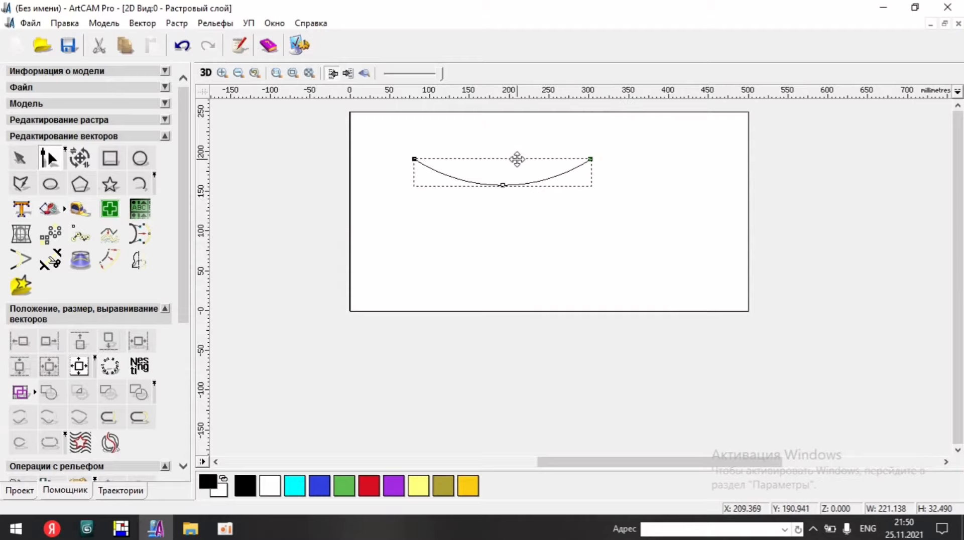
pyautogui.hotkey('ctrl', 'z')
pyautogui.press('Down')
pyautogui.press('Down')
pyautogui.press('Down')
pyautogui.press('Down')
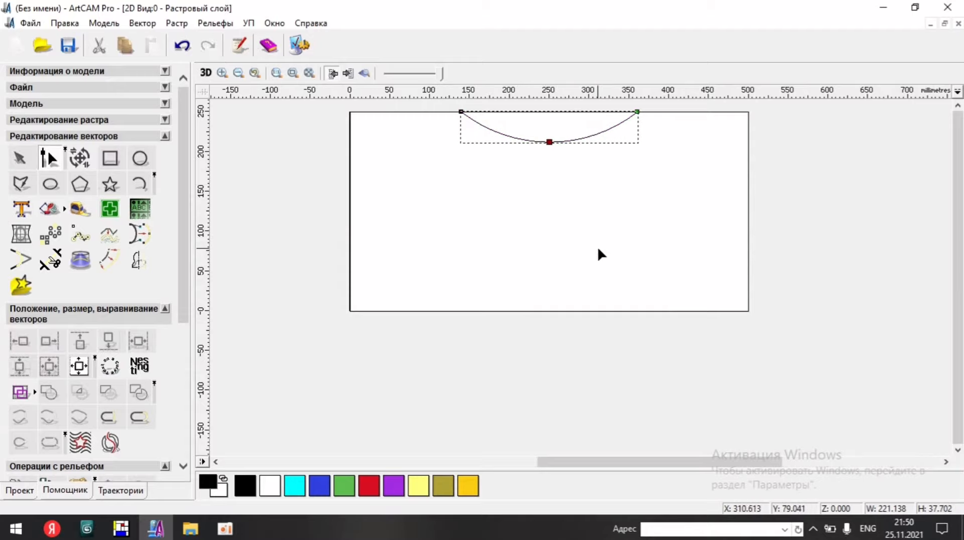
pyautogui.click(597, 248)
# - Join the arc to the three-sided outline on the sheet and close the remaining gap to form one contour
pyautogui.click(616, 127)
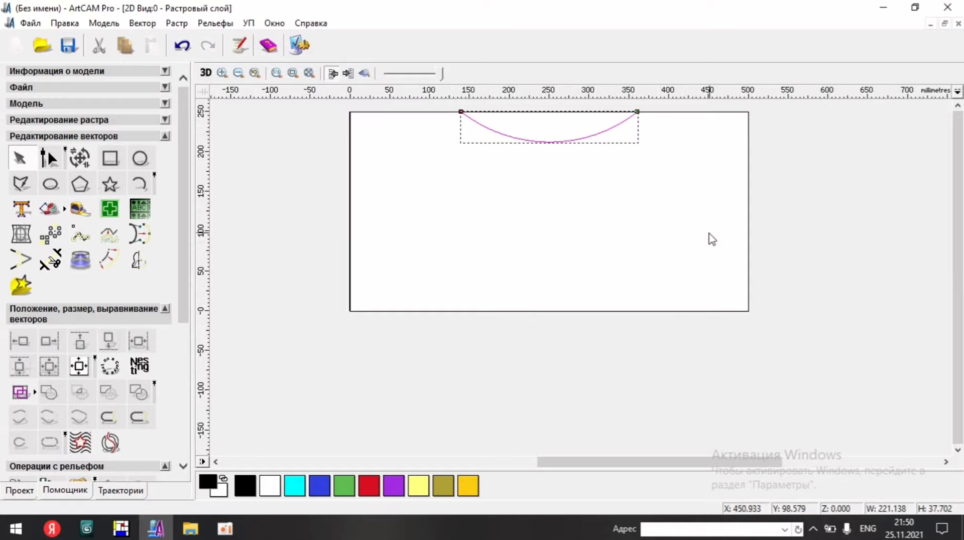
pyautogui.keyDown('shift'); pyautogui.click(749, 177); pyautogui.keyUp('shift')
pyautogui.click(29, 420)
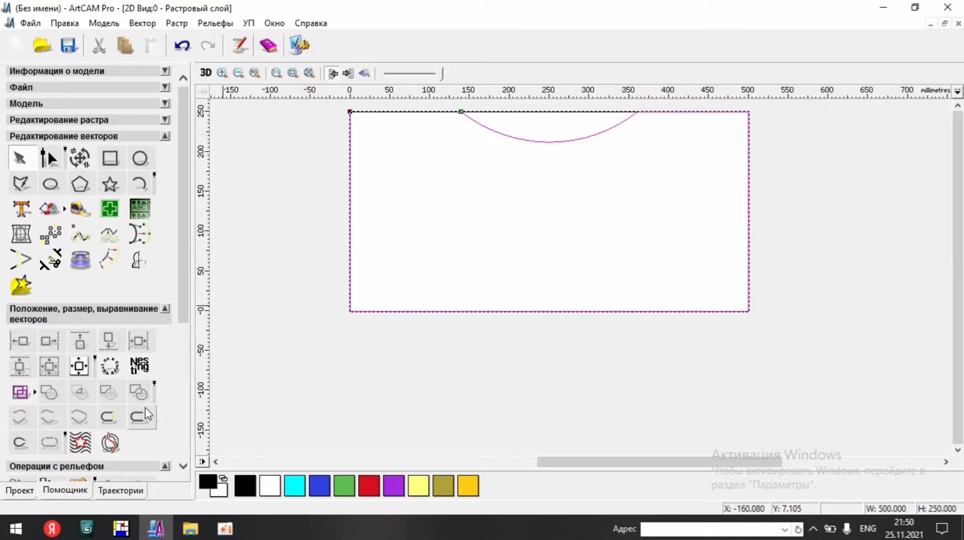
# - Offset the closed arched panel contour inward by 60 mm with sharp corners, keeping the original contour
pyautogui.click(536, 306)
pyautogui.click(512, 311)
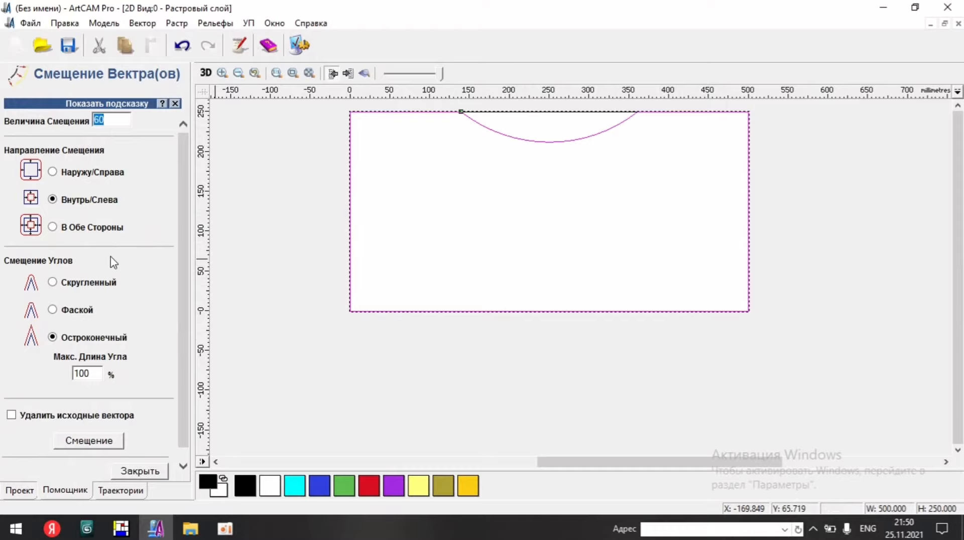
pyautogui.click(89, 441)
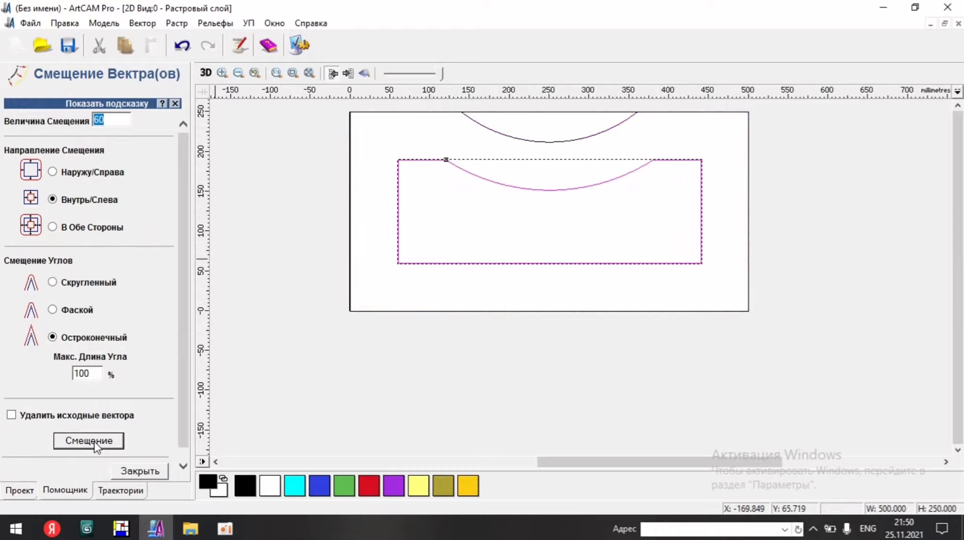
pyautogui.click(140, 472)
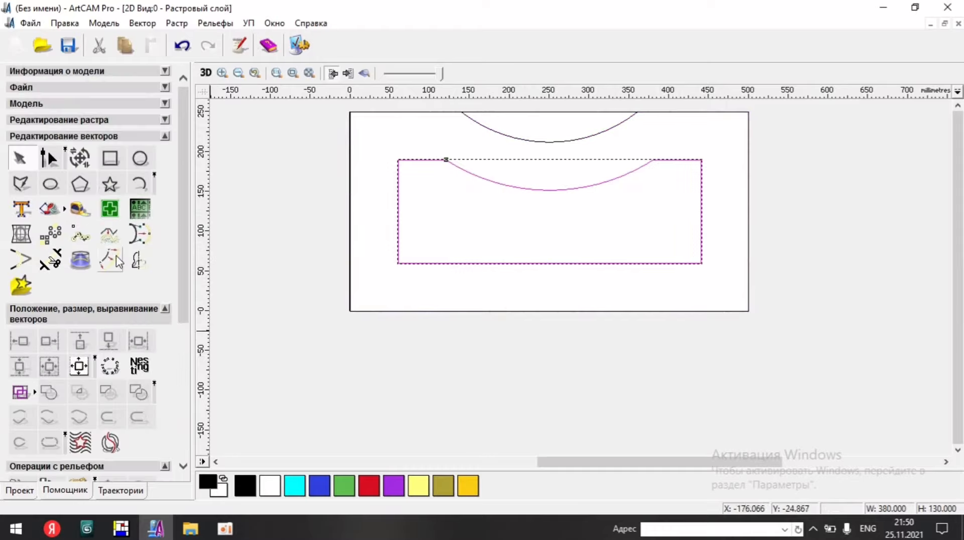
# - Copy the arched panel and its inner contour about 800 mm left of the sheet, beside the first finished panel
pyautogui.scroll(-1, 602, 276)
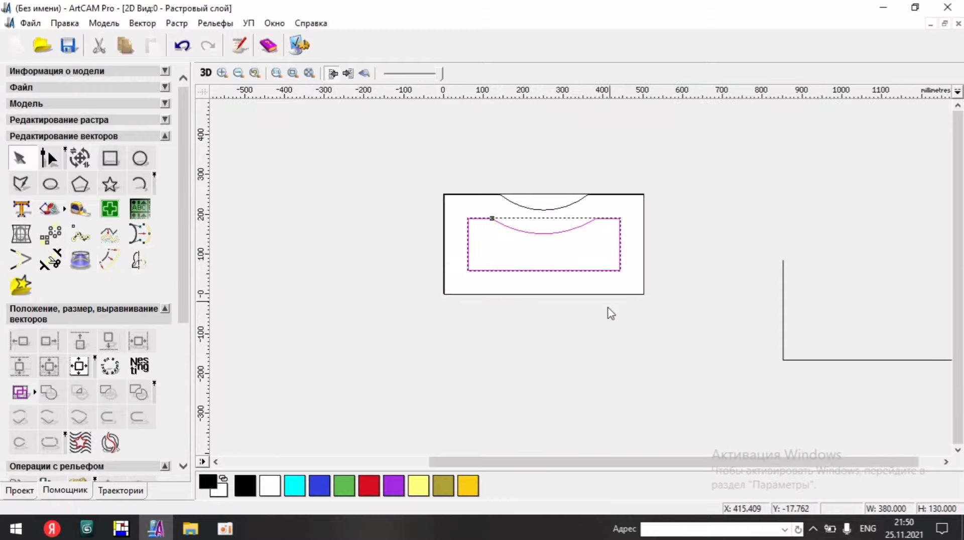
pyautogui.moveTo(609, 305); pyautogui.dragTo(485, 248)
pyautogui.scroll(-1, 486, 249)
pyautogui.keyDown('ctrl'); pyautogui.moveTo(636, 287); pyautogui.dragTo(468, 295); pyautogui.keyUp('ctrl')
pyautogui.scroll(1, 498, 267)
pyautogui.scroll(1, 502, 247)
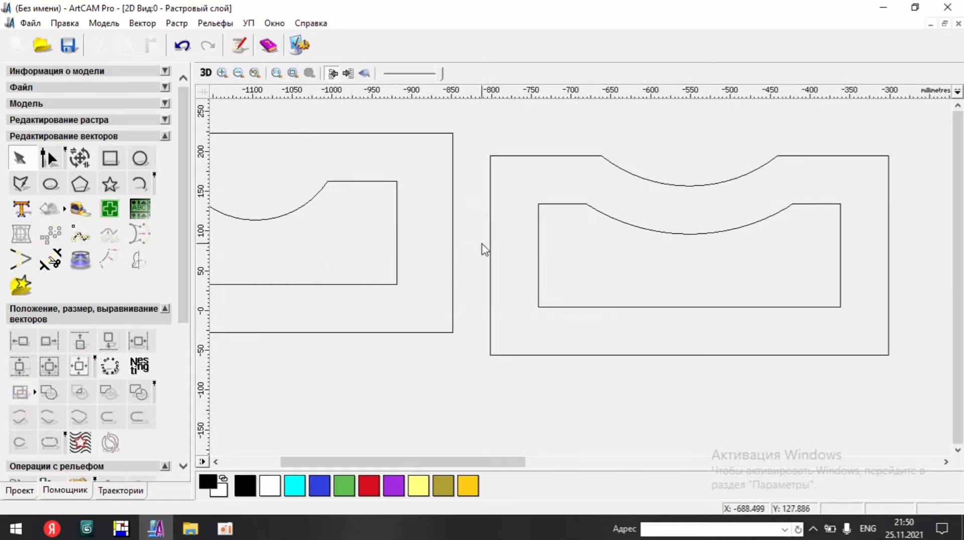
# - Copy the arched panel and its inner contour about 470 mm below the second finished panel
pyautogui.scroll(-1, 517, 163)
pyautogui.click(562, 226)
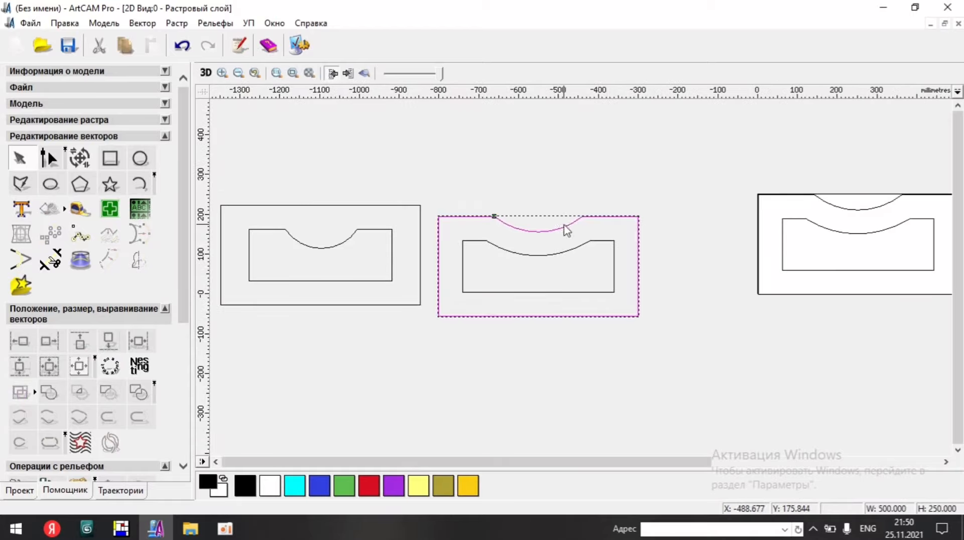
pyautogui.moveTo(699, 186); pyautogui.dragTo(430, 346)
pyautogui.scroll(-1, 612, 307)
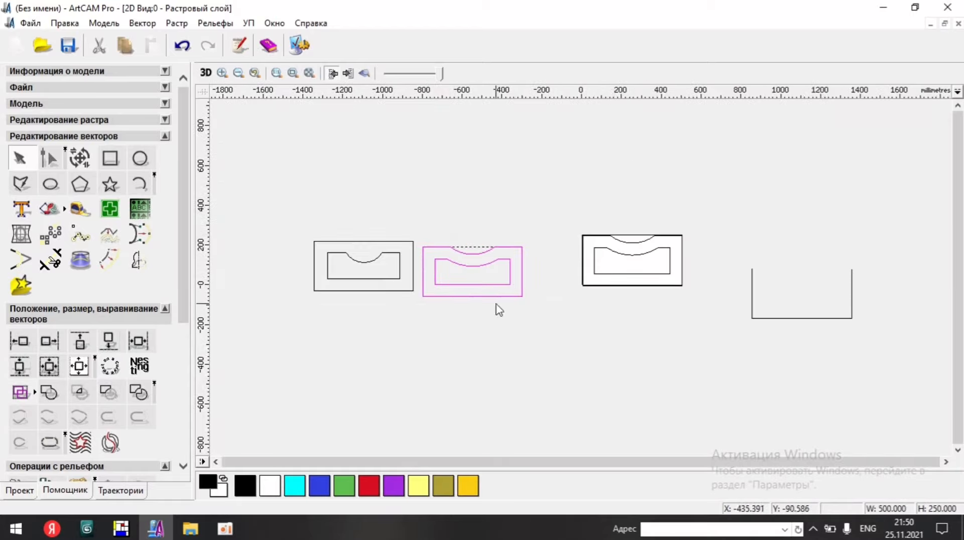
pyautogui.keyDown('ctrl'); pyautogui.moveTo(496, 297); pyautogui.dragTo(501, 390); pyautogui.keyUp('ctrl')
pyautogui.click(632, 409)
pyautogui.scroll(1, 485, 350)
# - Offset the copied panel's outer contour inward by 10 mm with sharp corners and delete the original outer contour
pyautogui.click(497, 432)
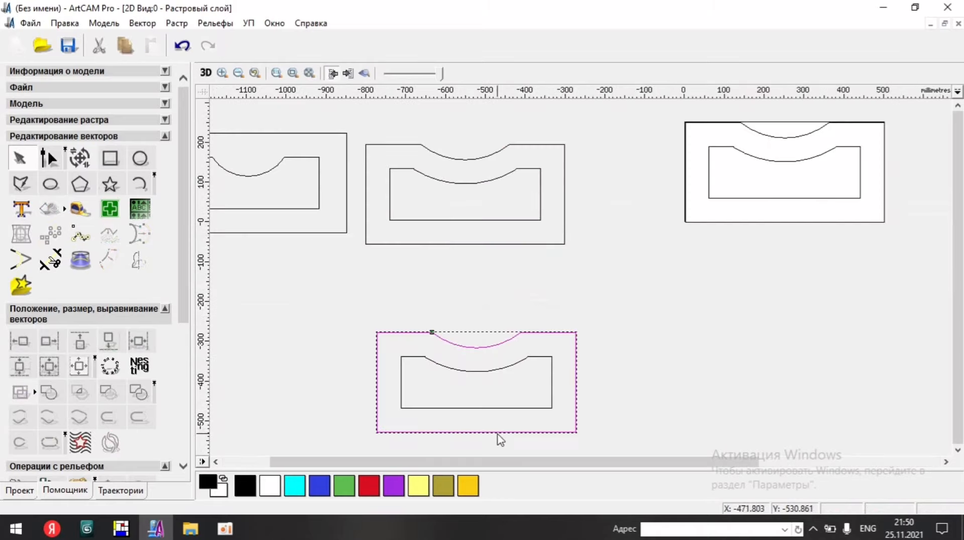
pyautogui.scroll(1, 487, 420)
pyautogui.click(117, 260)
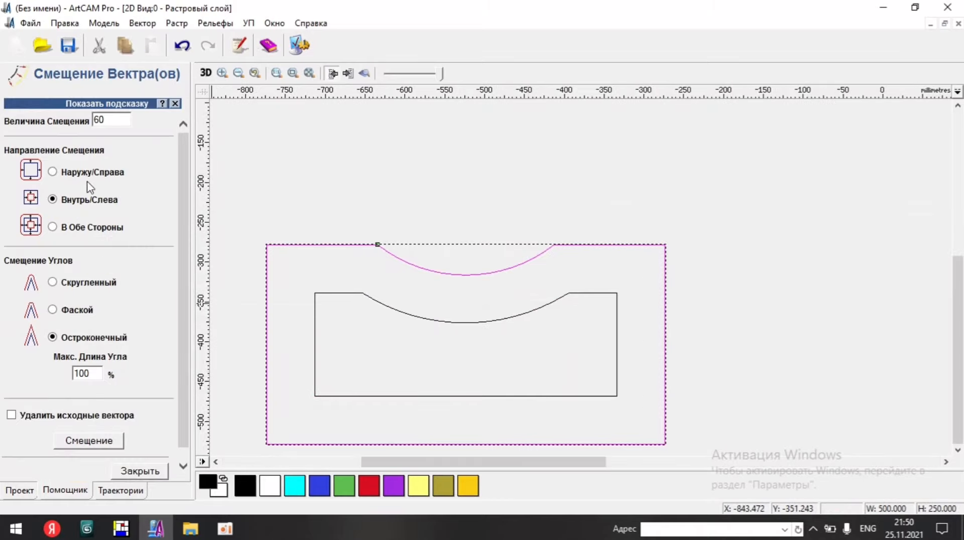
pyautogui.doubleClick(117, 120)
pyautogui.write('10')
pyautogui.click(78, 441)
pyautogui.click(268, 250)
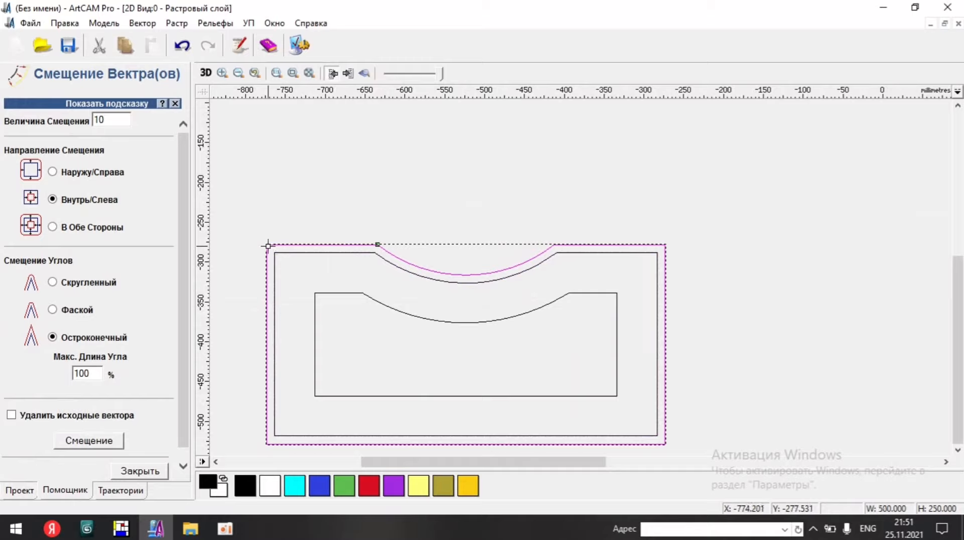
pyautogui.press('Delete')
# - Offset the reduced outer contour outward by 10 mm with rounded corners
pyautogui.click(289, 252)
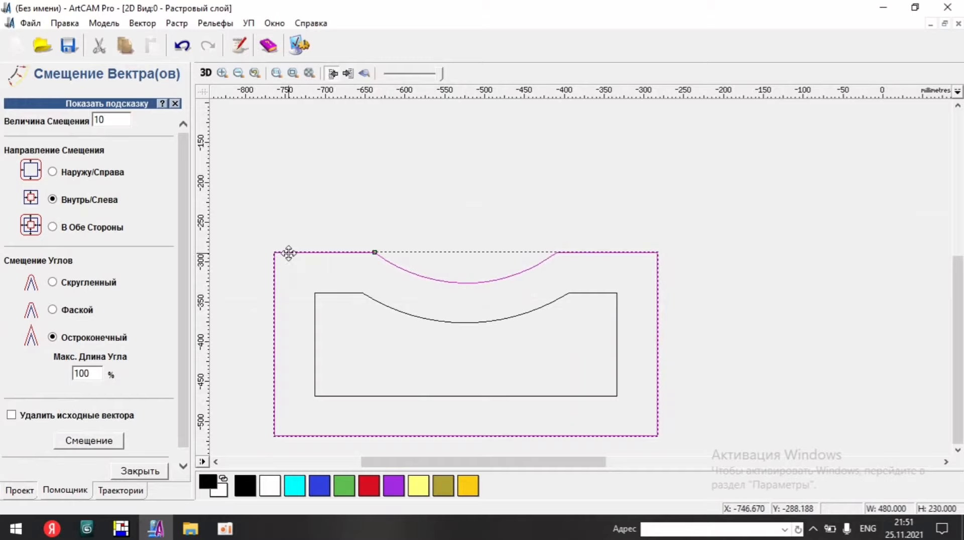
pyautogui.click(53, 282)
pyautogui.click(53, 172)
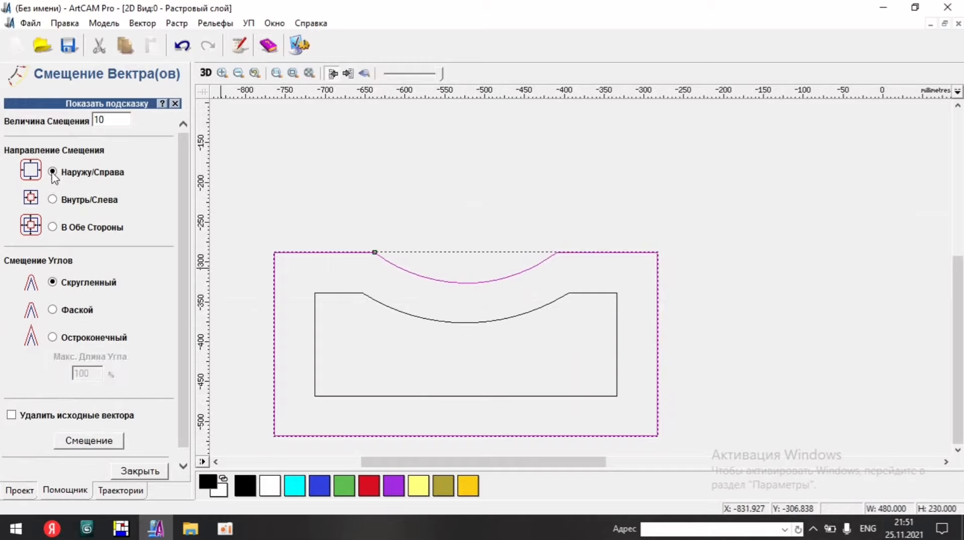
pyautogui.click(92, 442)
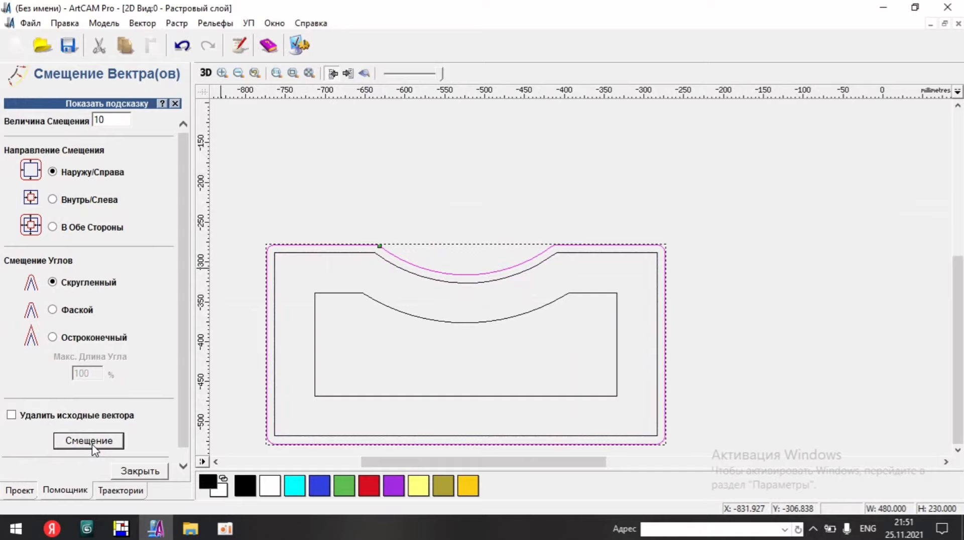
pyautogui.click(131, 474)
# - Delete the intermediate sharp-cornered contour between the rounded outline and the inner arched contour
pyautogui.click(273, 301)
pyautogui.click(275, 299)
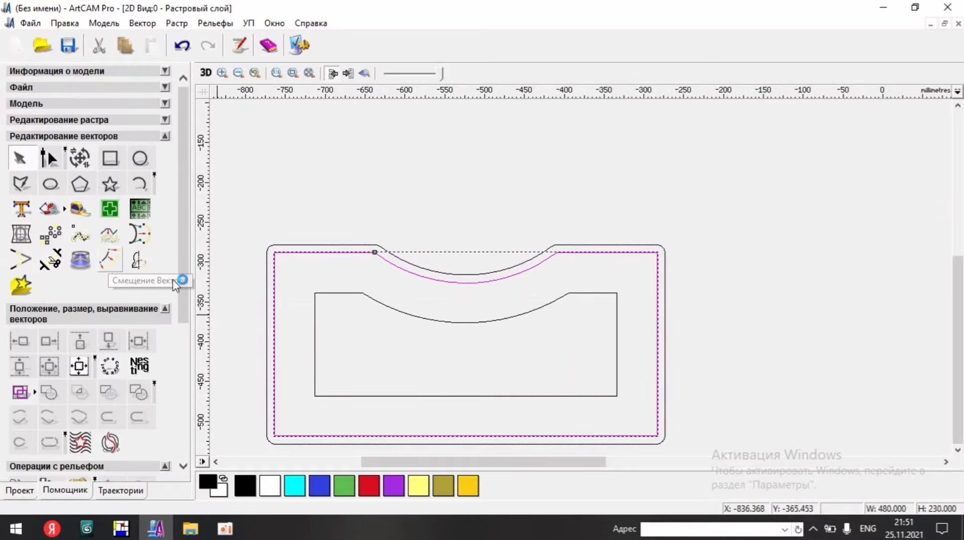
pyautogui.click(109, 259)
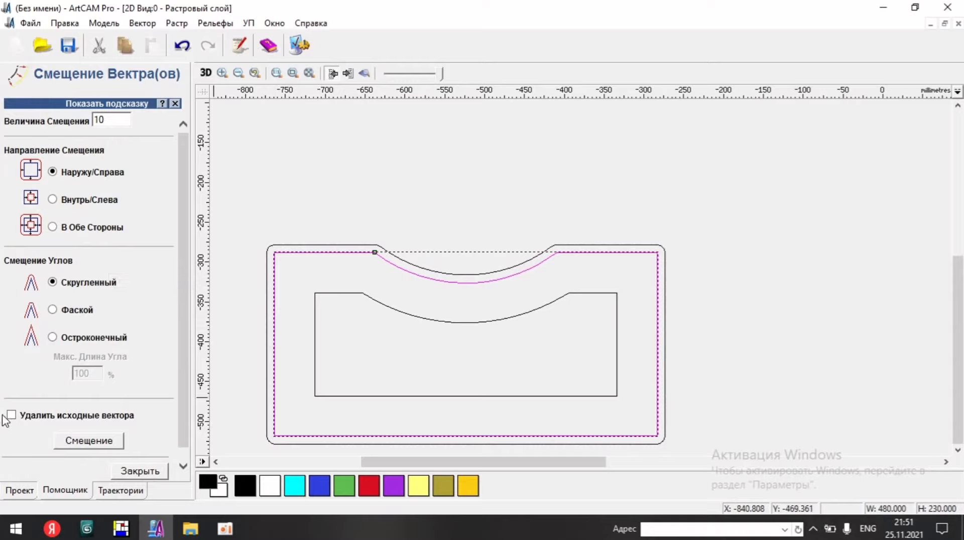
pyautogui.click(141, 470)
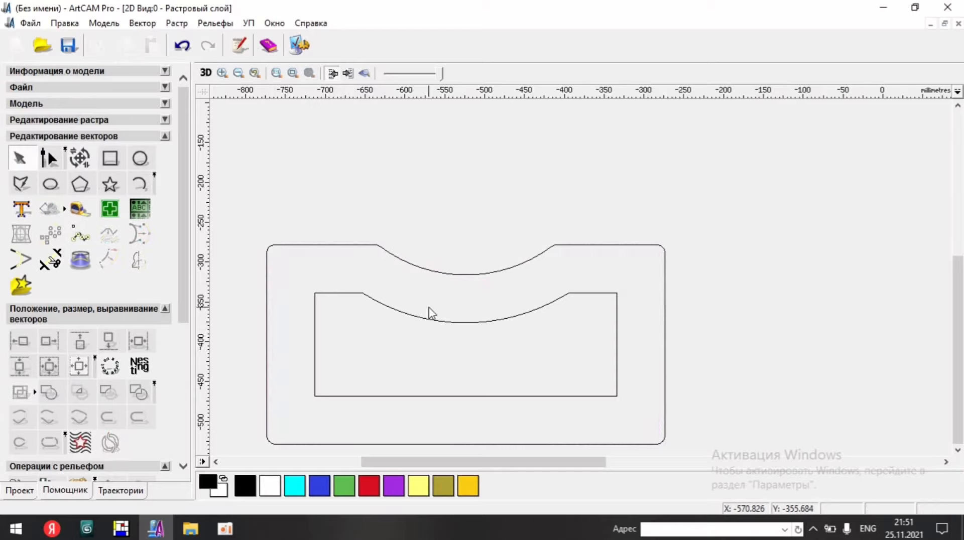
# - Examine the rounded outer contour's corners and its transitions into the arch, and compare it with the inner contour and other panels
pyautogui.scroll(-3, 582, 347)
pyautogui.scroll(2, 567, 341)
pyautogui.scroll(-2, 573, 327)
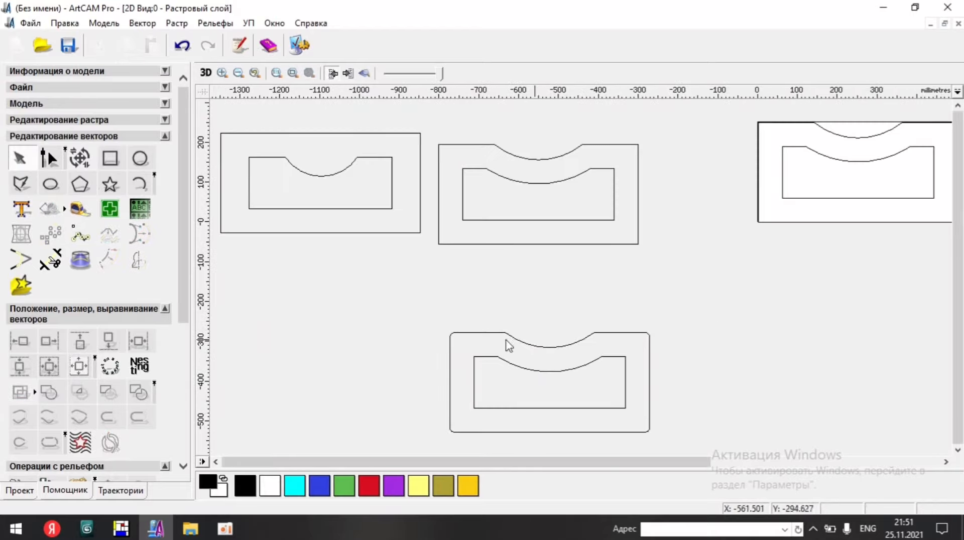
pyautogui.scroll(2, 502, 331)
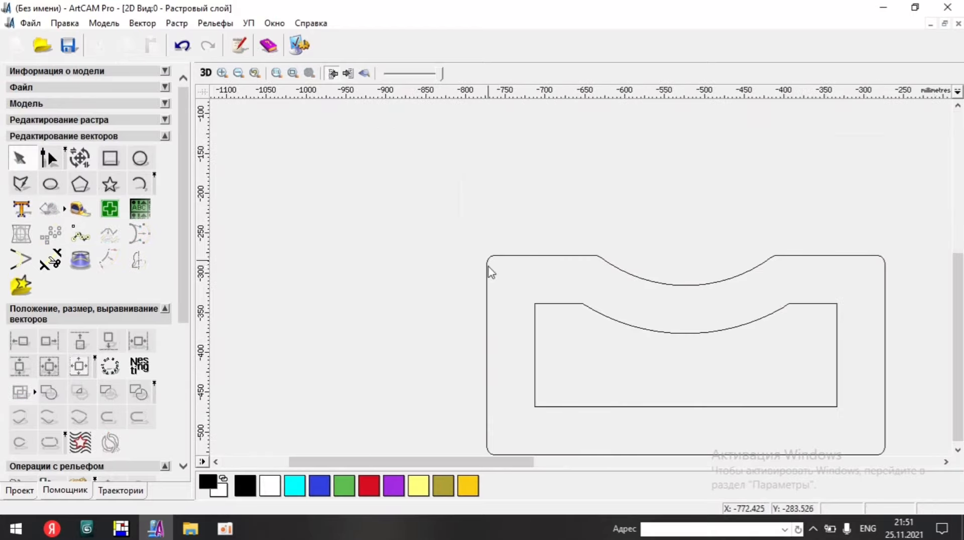
pyautogui.click(631, 279)
pyautogui.scroll(2, 633, 277)
pyautogui.scroll(-2, 495, 262)
pyautogui.scroll(2, 533, 279)
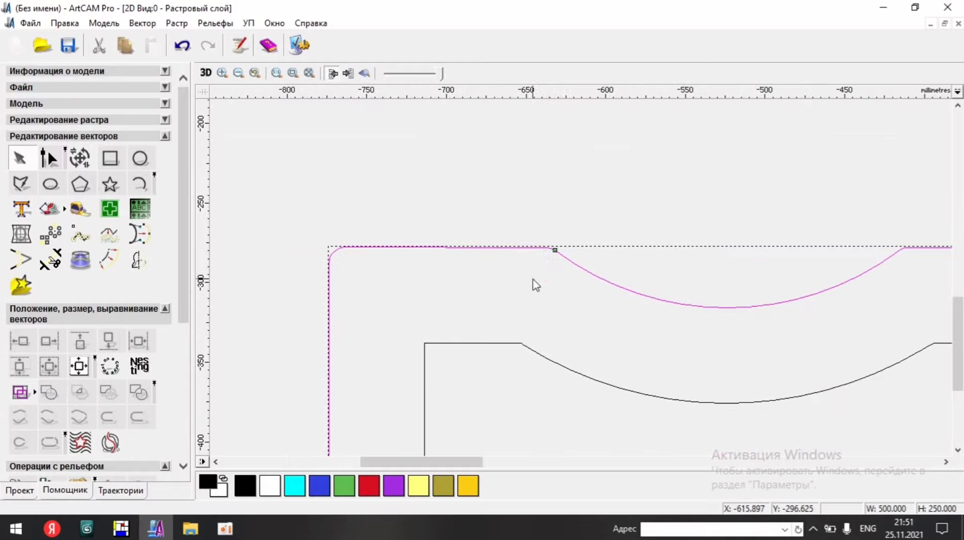
pyautogui.scroll(2, 558, 258)
pyautogui.scroll(-2, 570, 275)
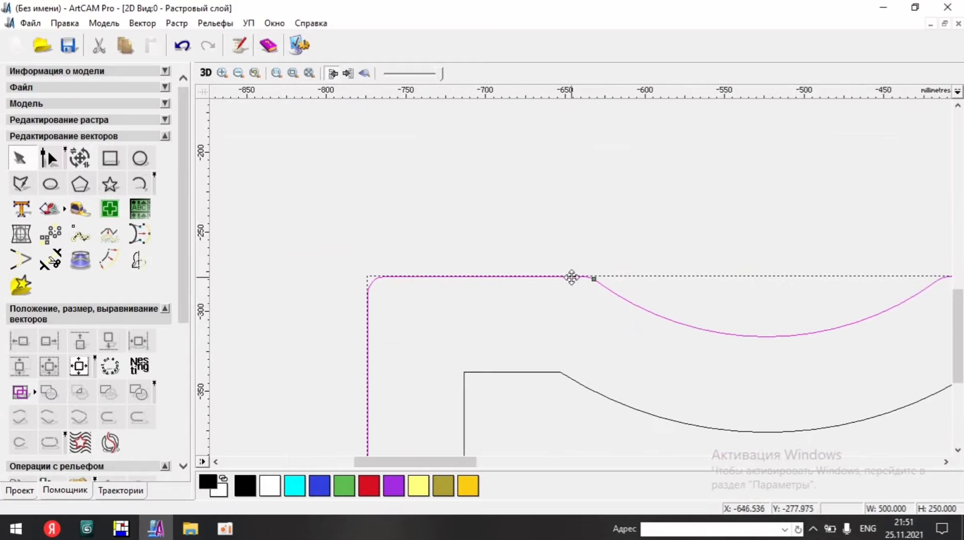
pyautogui.scroll(-1, 572, 276)
pyautogui.scroll(2, 581, 293)
pyautogui.scroll(3, 558, 239)
pyautogui.scroll(1, 546, 284)
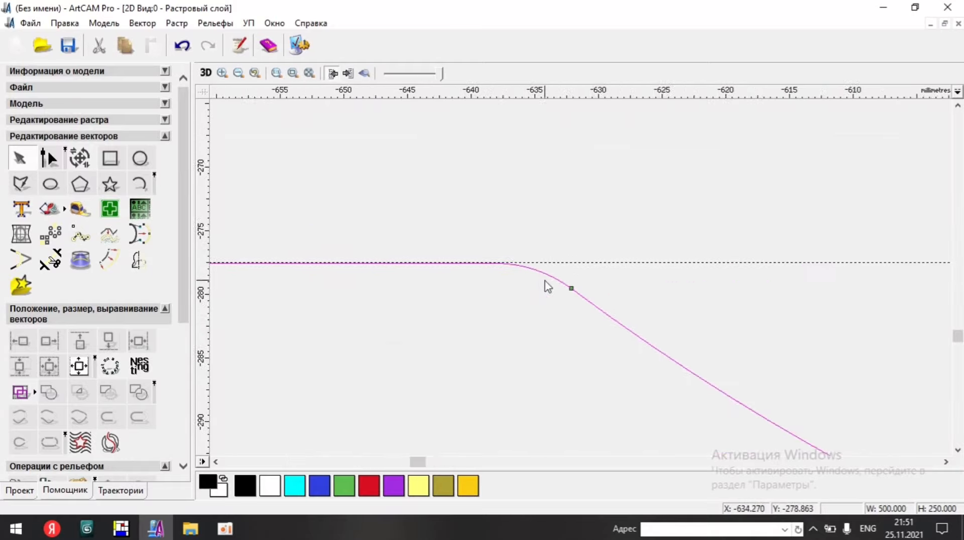
pyautogui.scroll(1, 609, 293)
pyautogui.scroll(-5, 608, 294)
pyautogui.click(555, 370)
pyautogui.scroll(2, 575, 347)
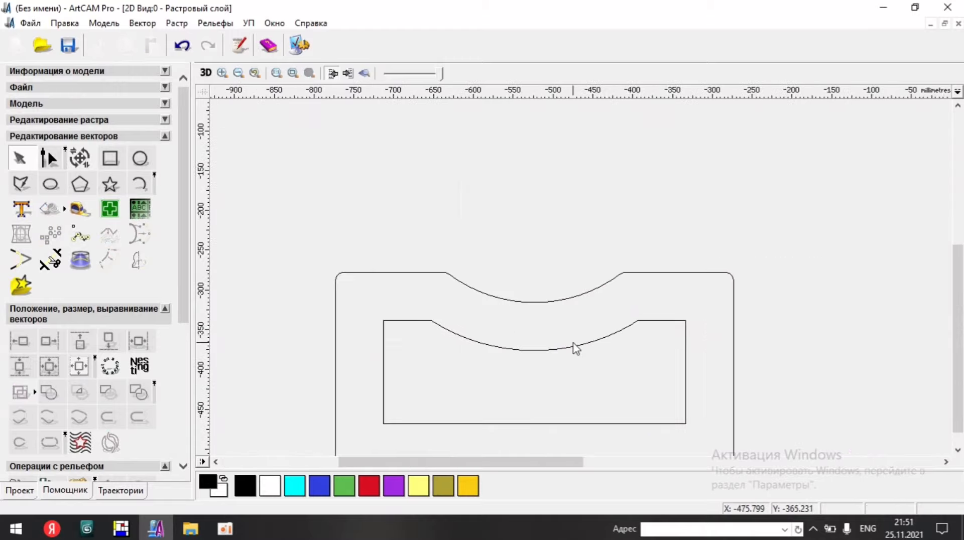
pyautogui.scroll(1, 602, 340)
pyautogui.scroll(2, 602, 340)
pyautogui.scroll(-4, 567, 292)
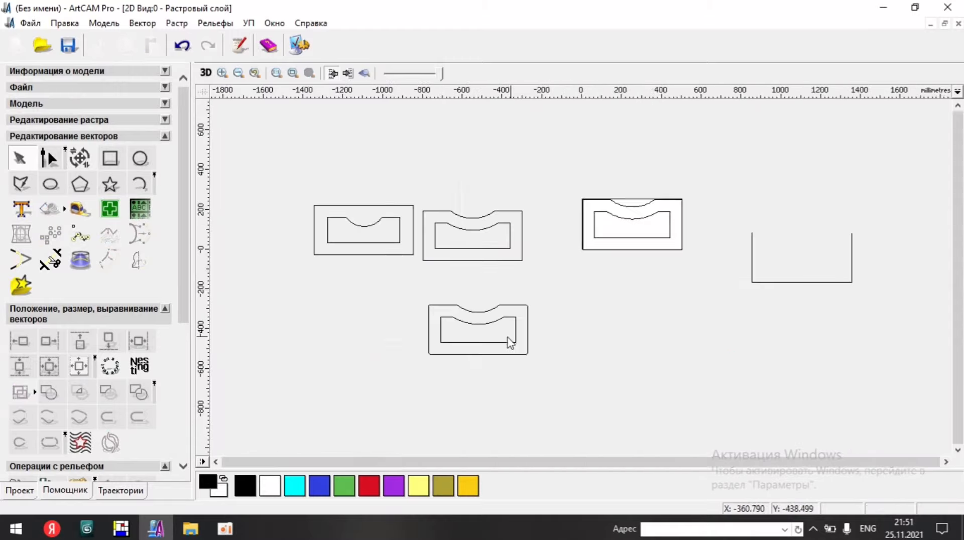
# - Select the rounded-corner panel together with its inner arched contour
pyautogui.moveTo(232, 514); pyautogui.dragTo(231, 515)
pyautogui.scroll(-1, 637, 296)
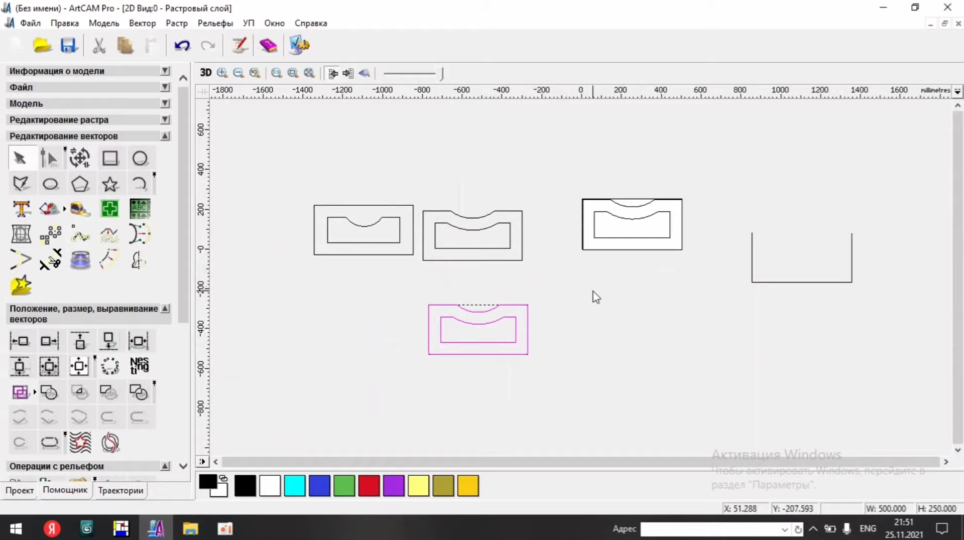